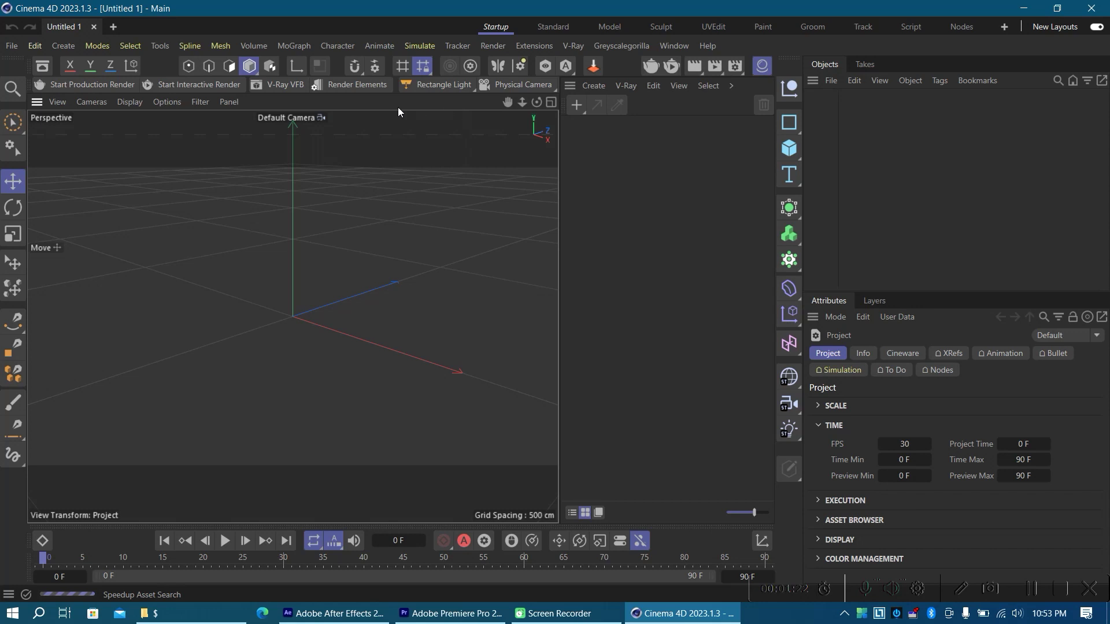
# Open the recent project vray_soccer_render.c4d.
pyautogui.click(12, 46)
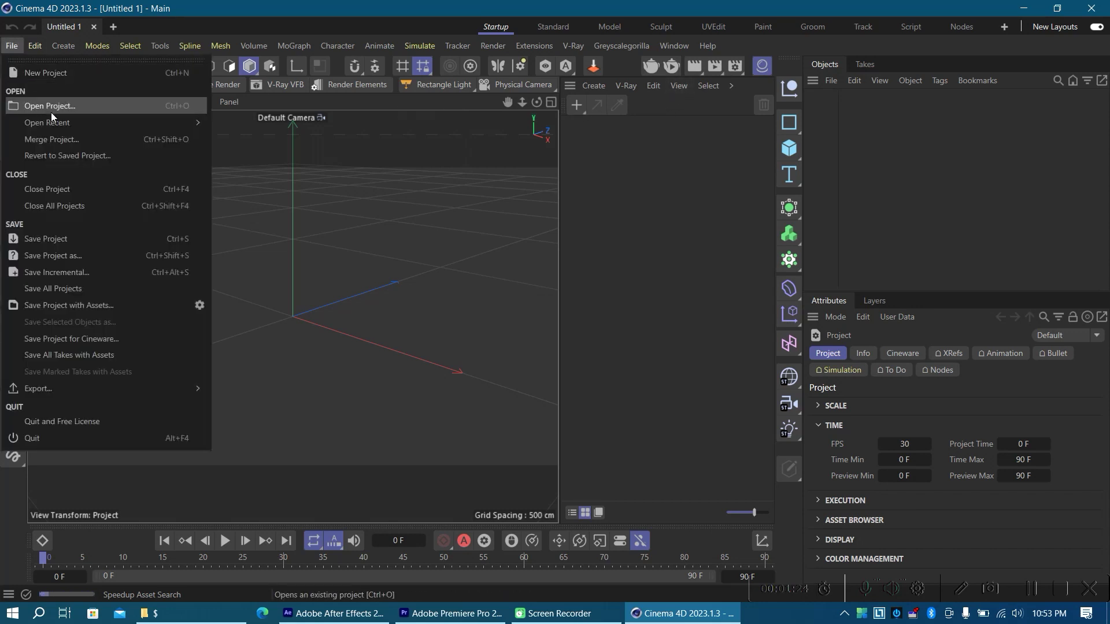
pyautogui.moveTo(62, 123)
pyautogui.click(249, 123)
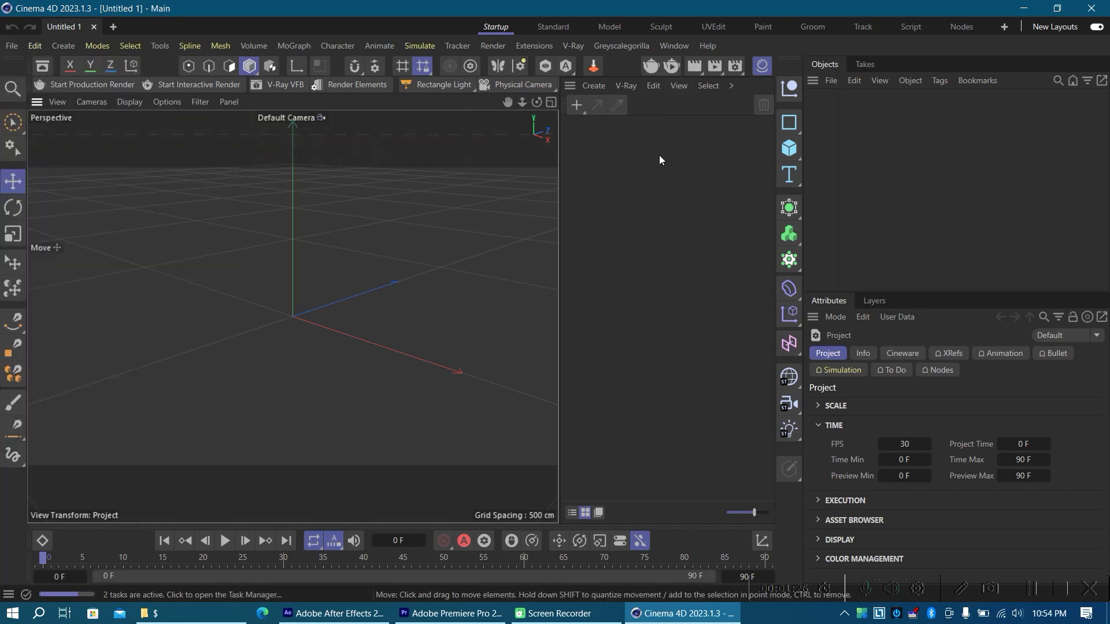
pyautogui.click(736, 66)
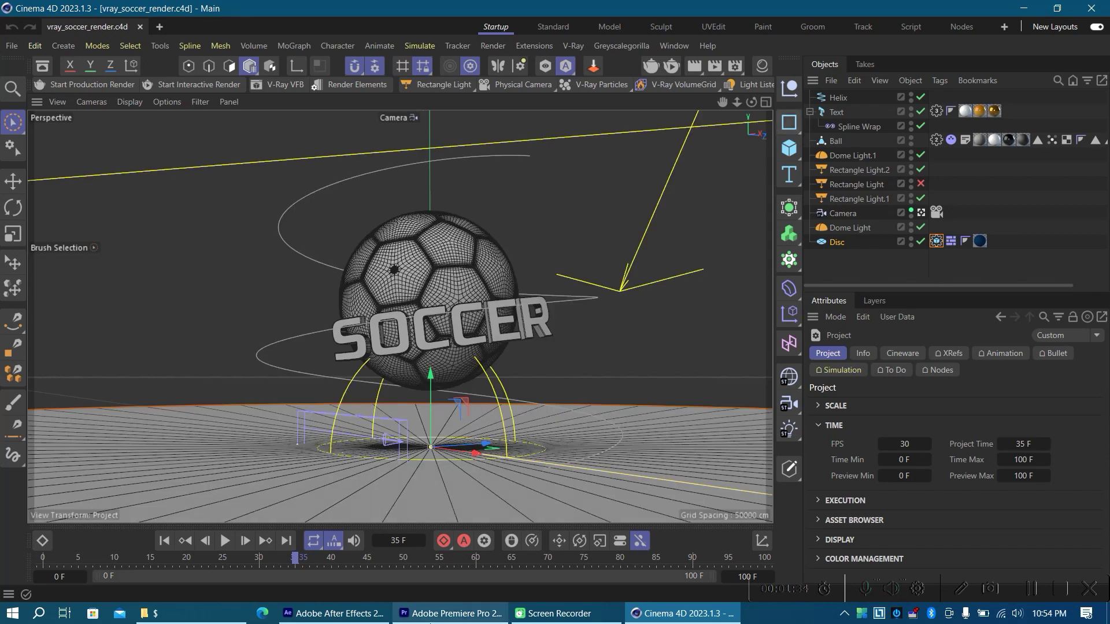
# Play the soccer ball animation from the first frame and stop it at frame 30.
pyautogui.click(165, 540)
pyautogui.click(225, 540)
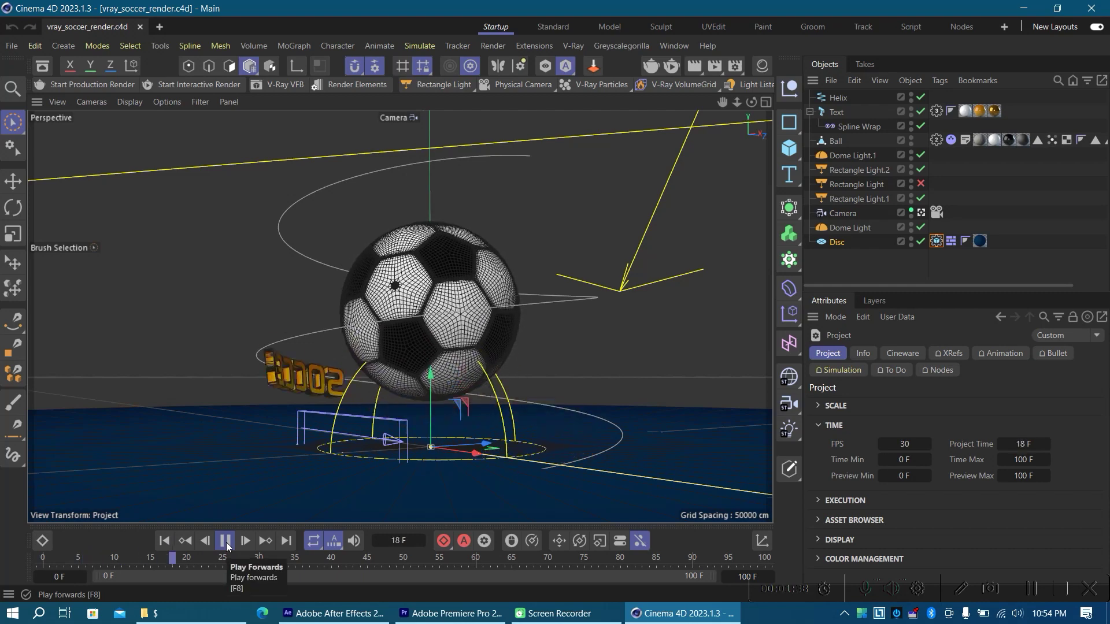
pyautogui.click(226, 541)
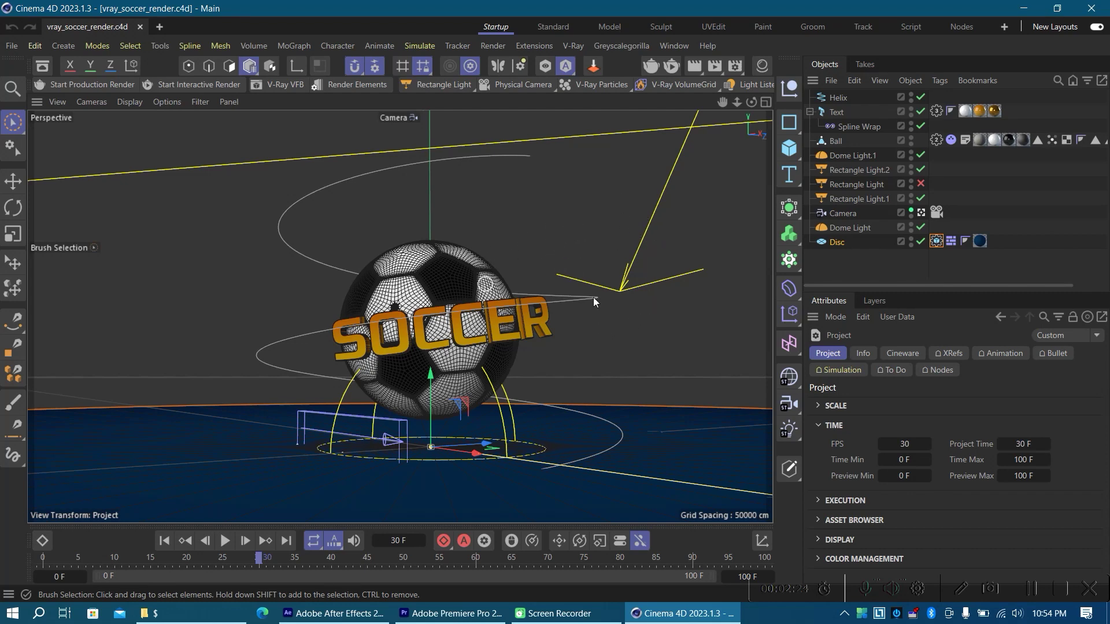
# Run an interactive V-Ray render of the current frame, examine the ball and its shadow on the background, and close the frame buffer.
pyautogui.click(177, 87)
pyautogui.moveTo(517, 77); pyautogui.dragTo(375, 58)
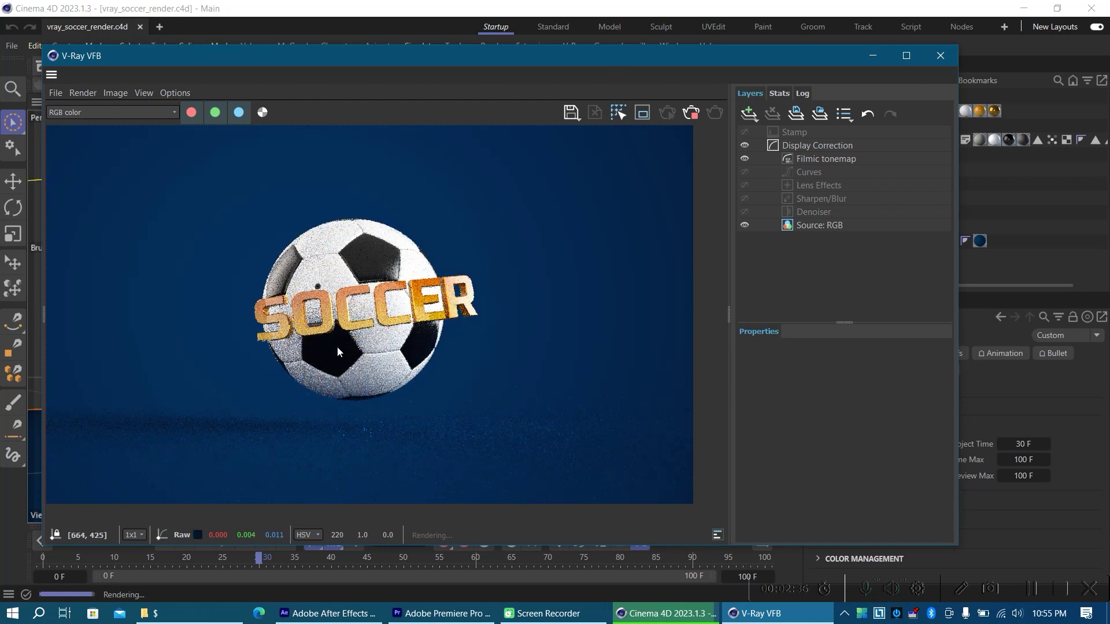
pyautogui.scroll(-2, 338, 402)
pyautogui.scroll(2, 301, 398)
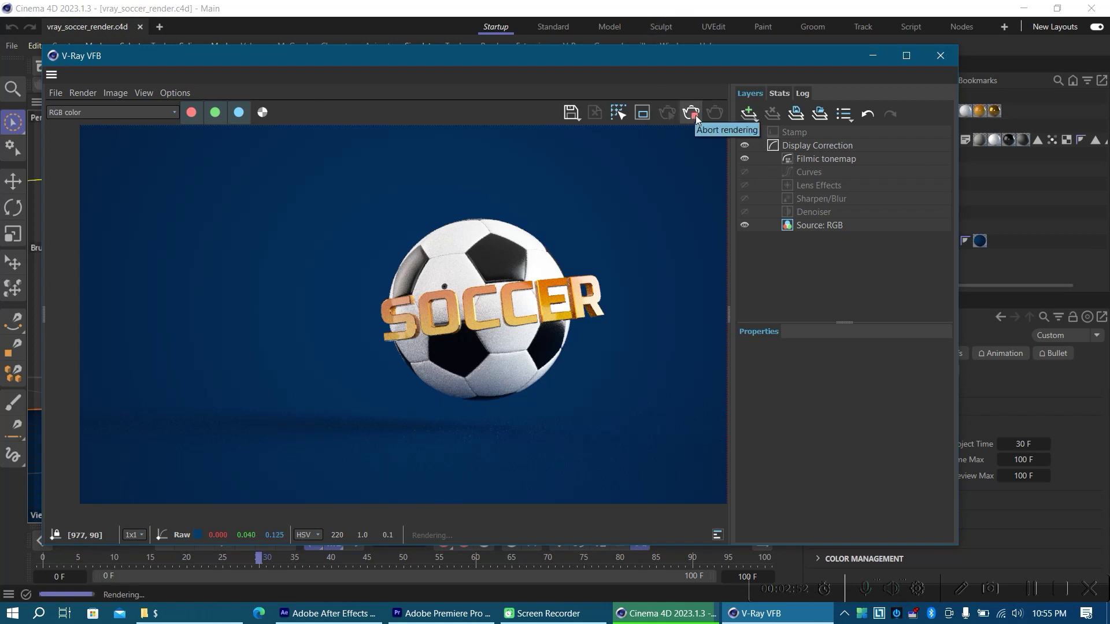
pyautogui.click(940, 56)
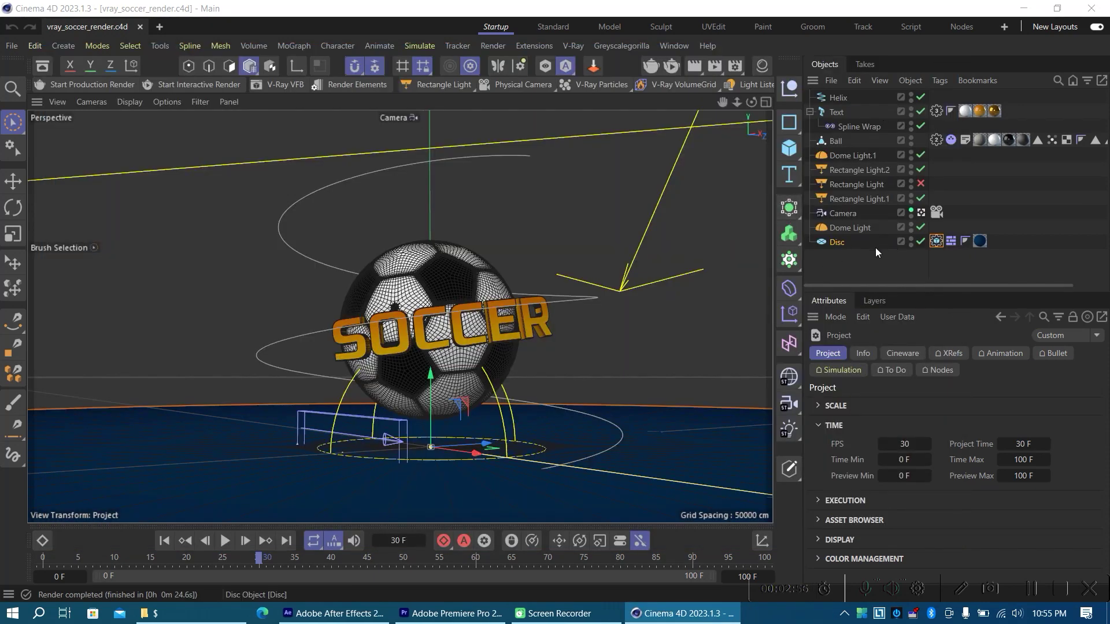
# Select the Disc and locate the V-Ray Object Properties tag among the tags available for it.
pyautogui.click(843, 241)
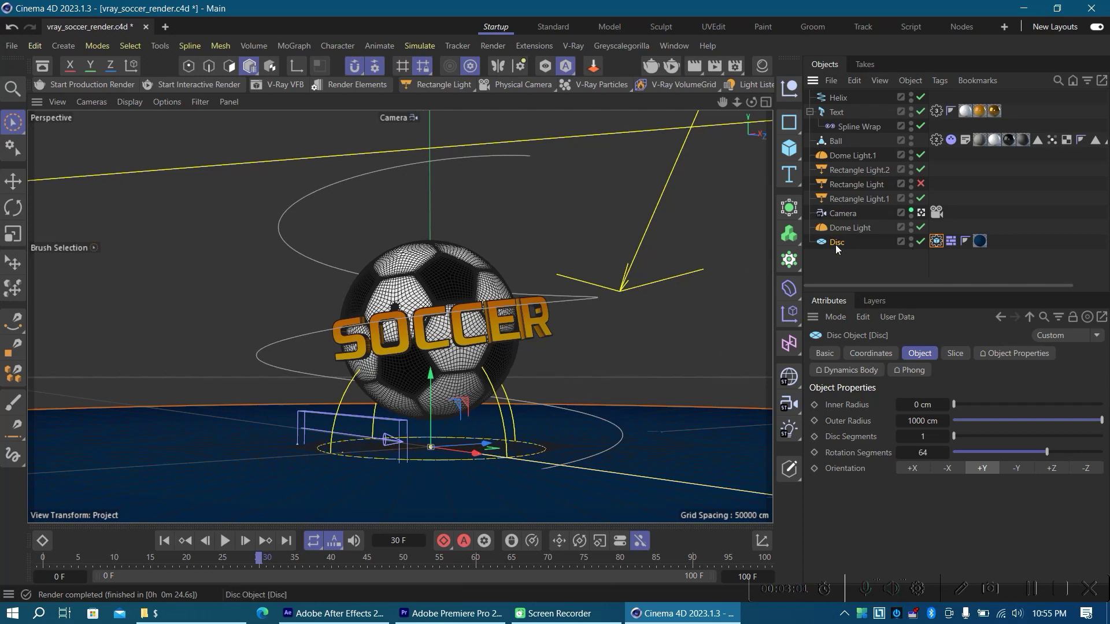
pyautogui.click(792, 151)
pyautogui.rightClick(844, 244)
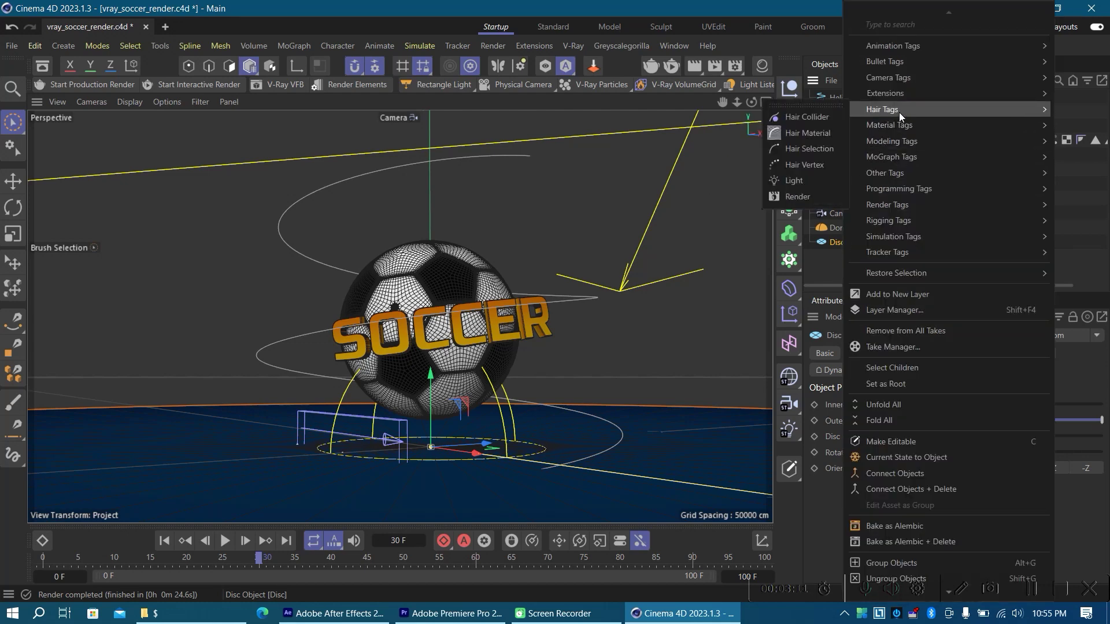
pyautogui.moveTo(897, 81)
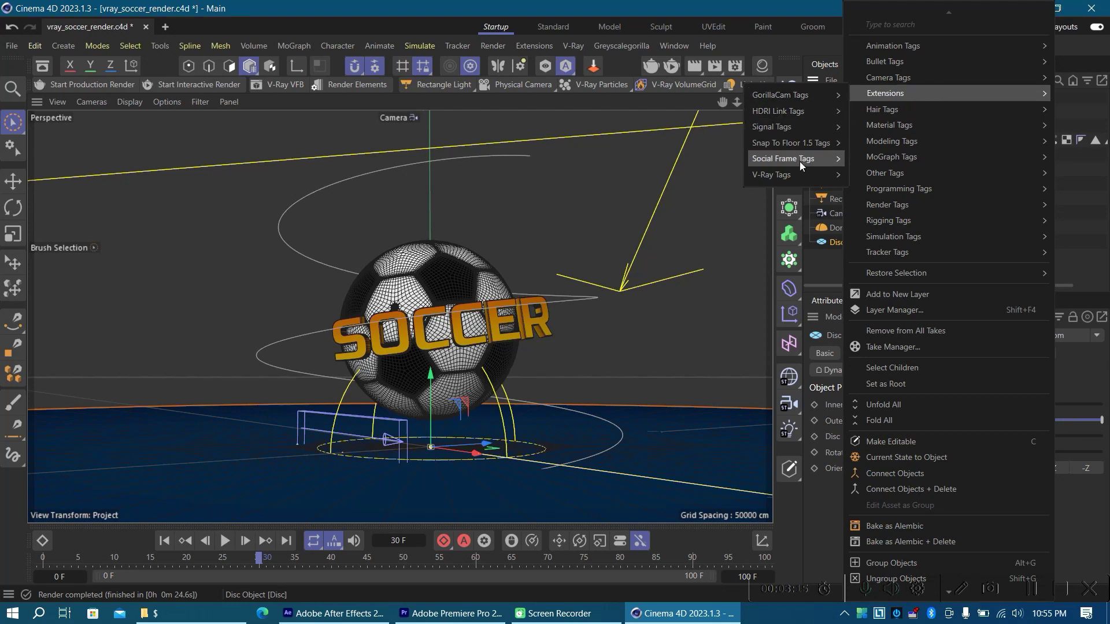
pyautogui.moveTo(783, 176)
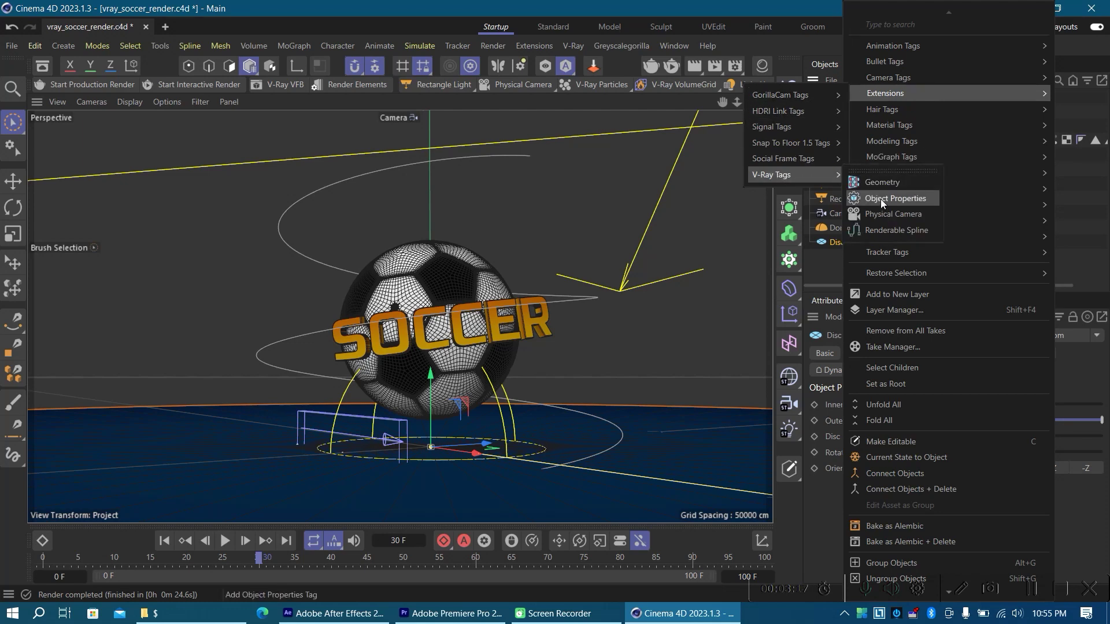
pyautogui.click(917, 199)
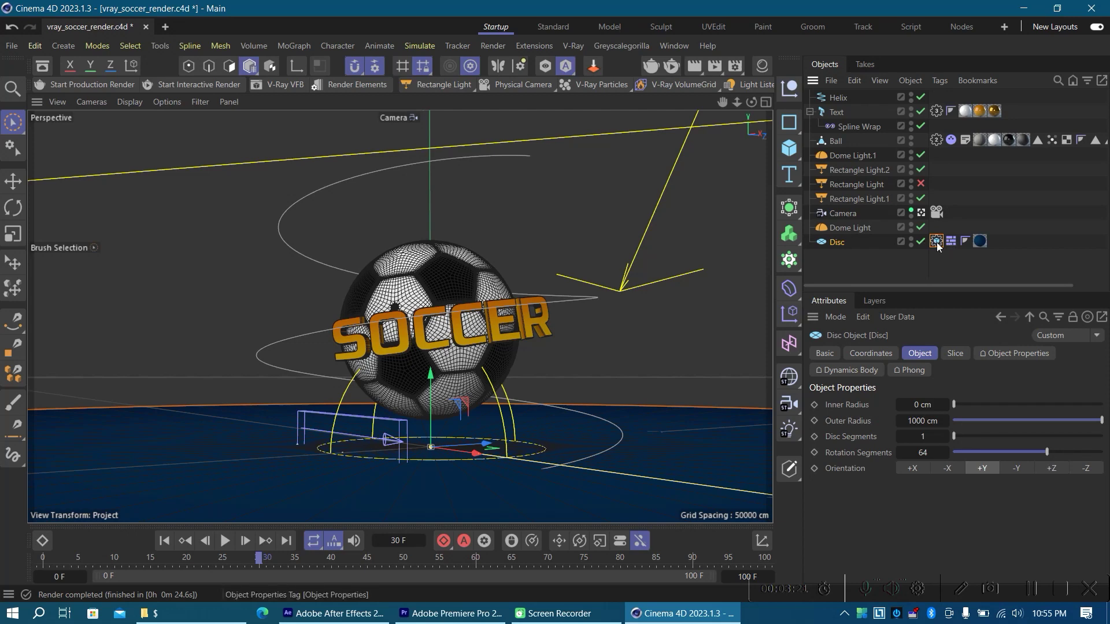
# In the Disc's V-Ray Object Properties tag, keep Matte Surface enabled and set Alpha Contribution to -1.
pyautogui.click(935, 243)
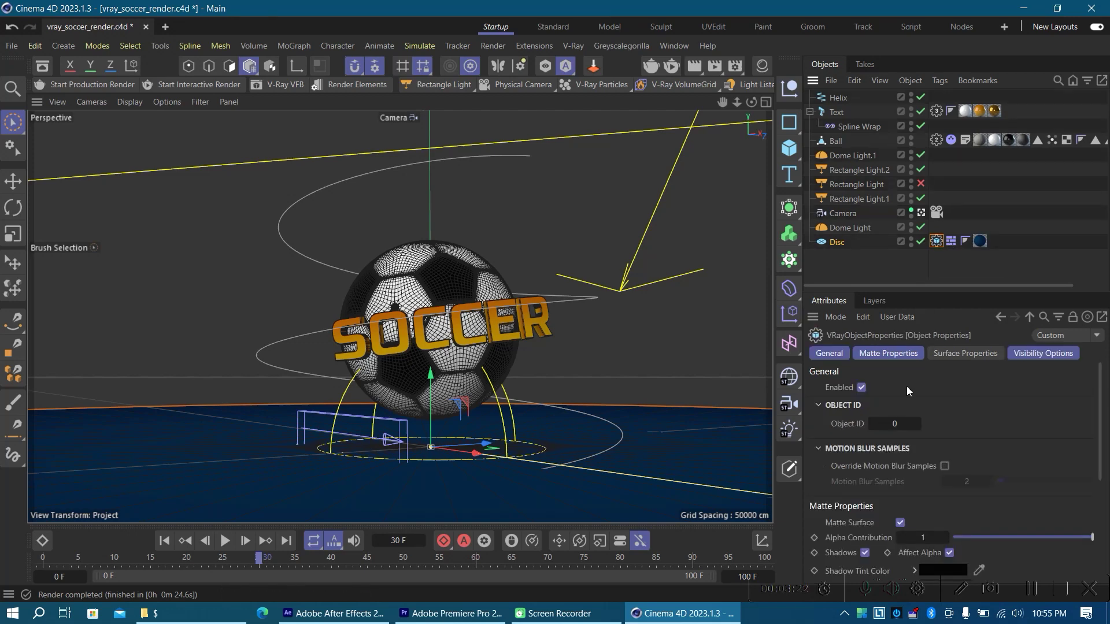
pyautogui.click(896, 355)
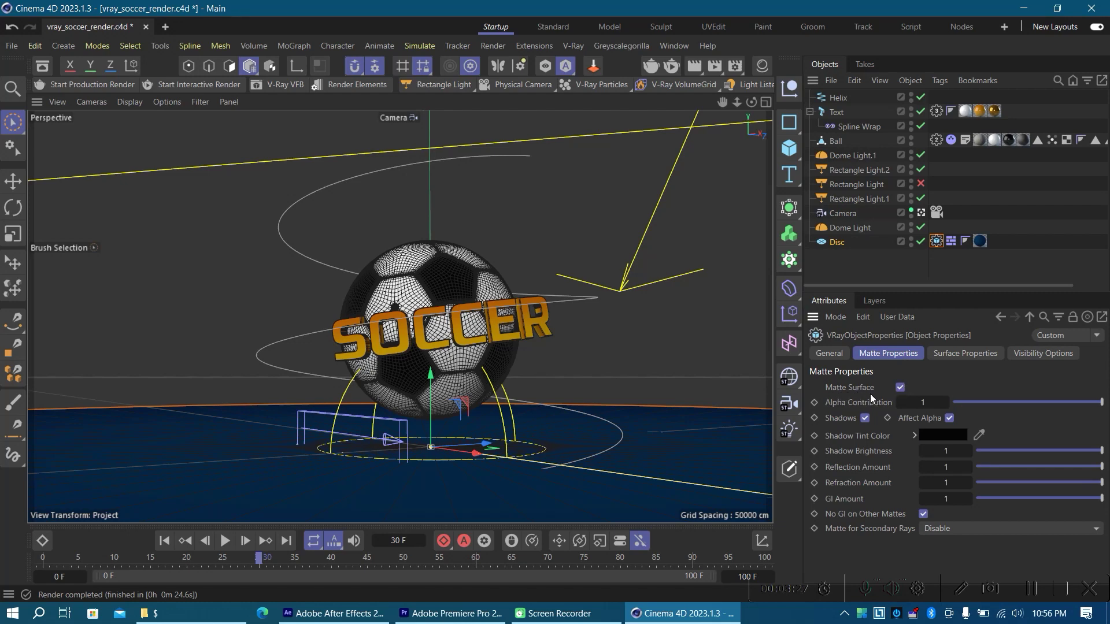
pyautogui.click(902, 389)
pyautogui.click(902, 389)
pyautogui.click(901, 389)
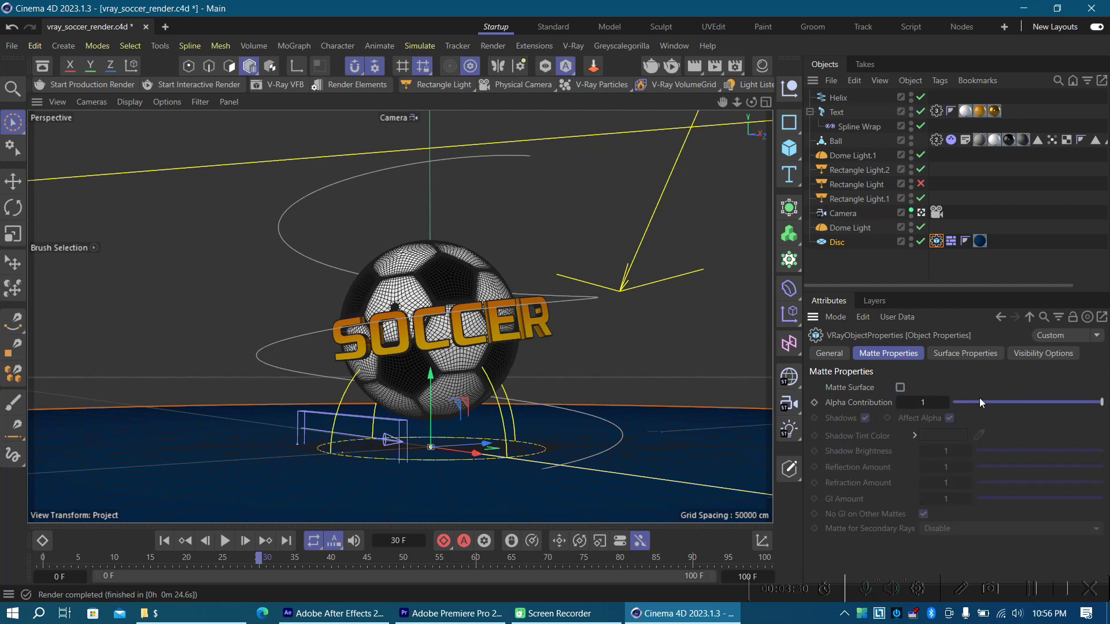
pyautogui.click(901, 388)
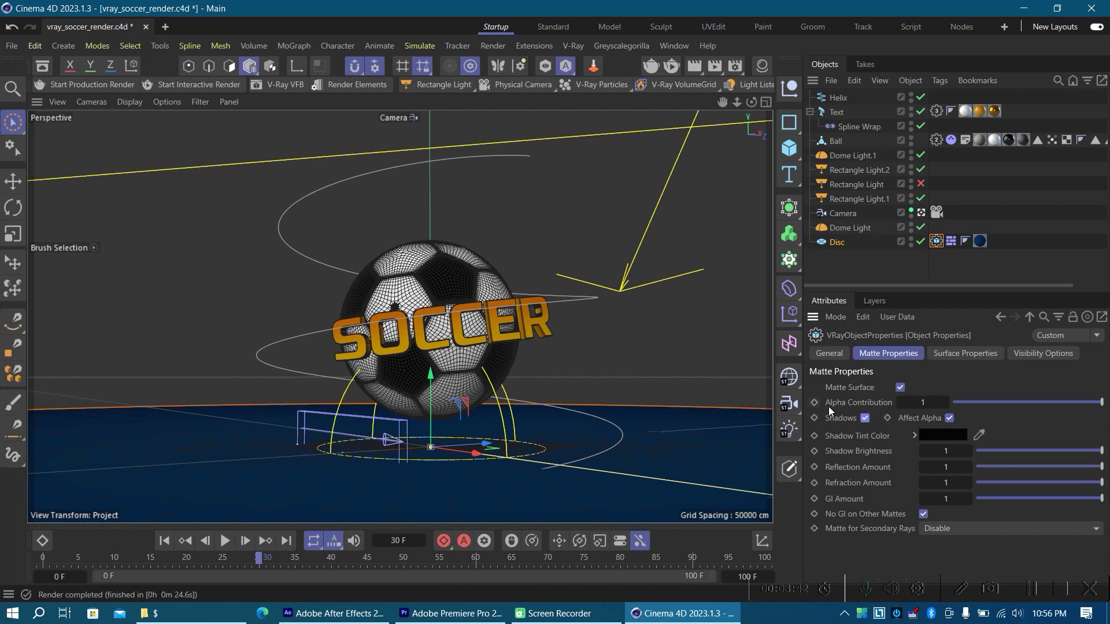
pyautogui.click(929, 404)
pyautogui.write('-')
pyautogui.press('Return')
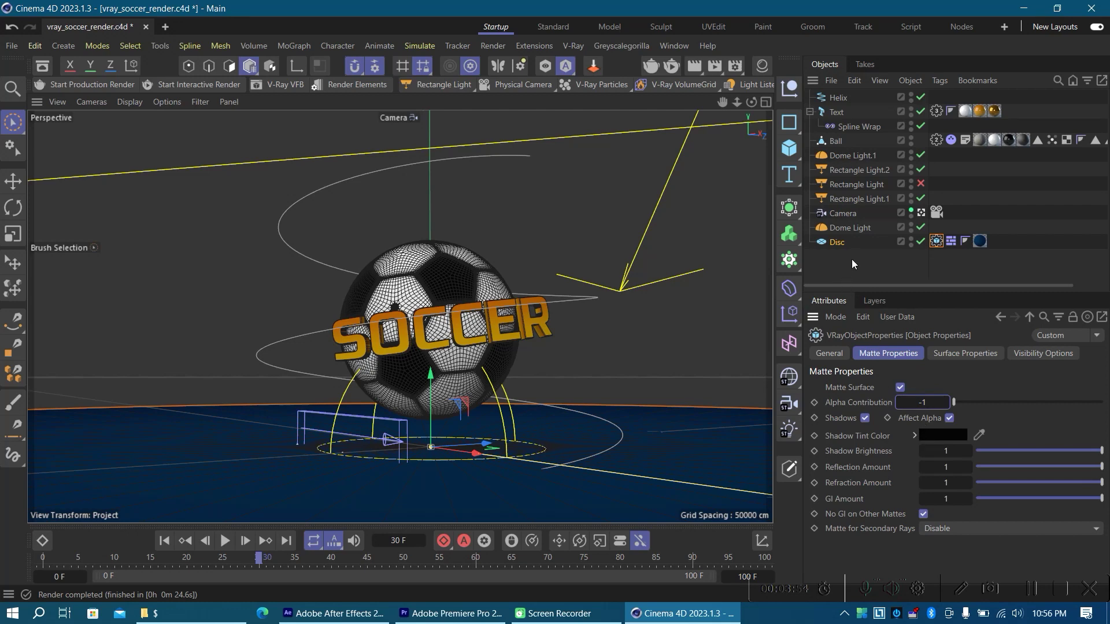
# Show the Dome Light's texture settings and enable Override Background in the V-Ray environment overrides of the render settings.
pyautogui.click(850, 229)
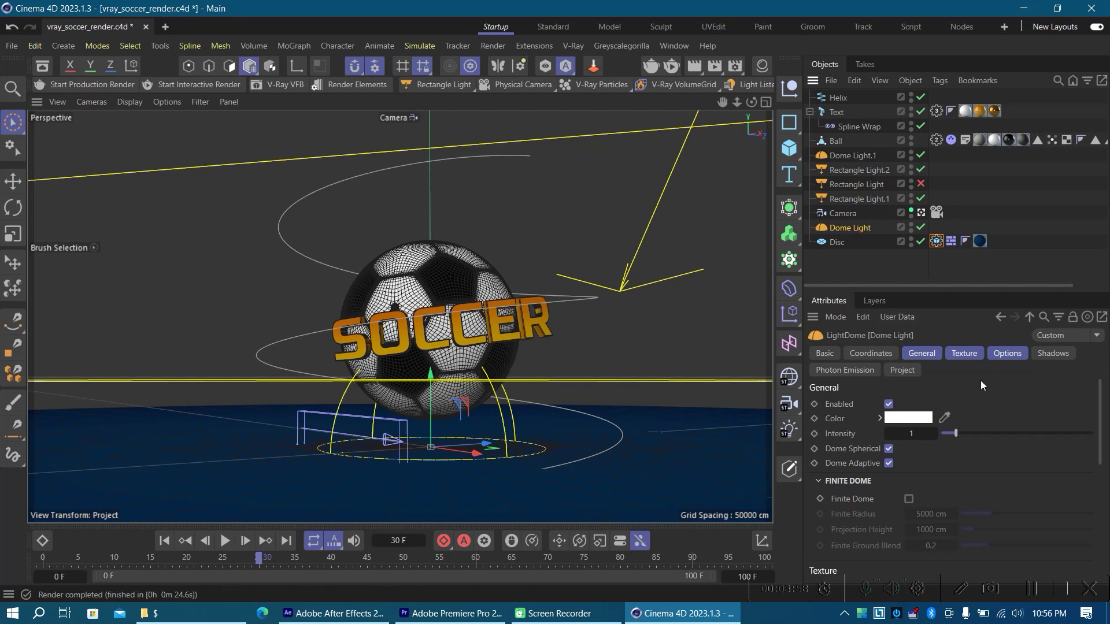
pyautogui.click(970, 355)
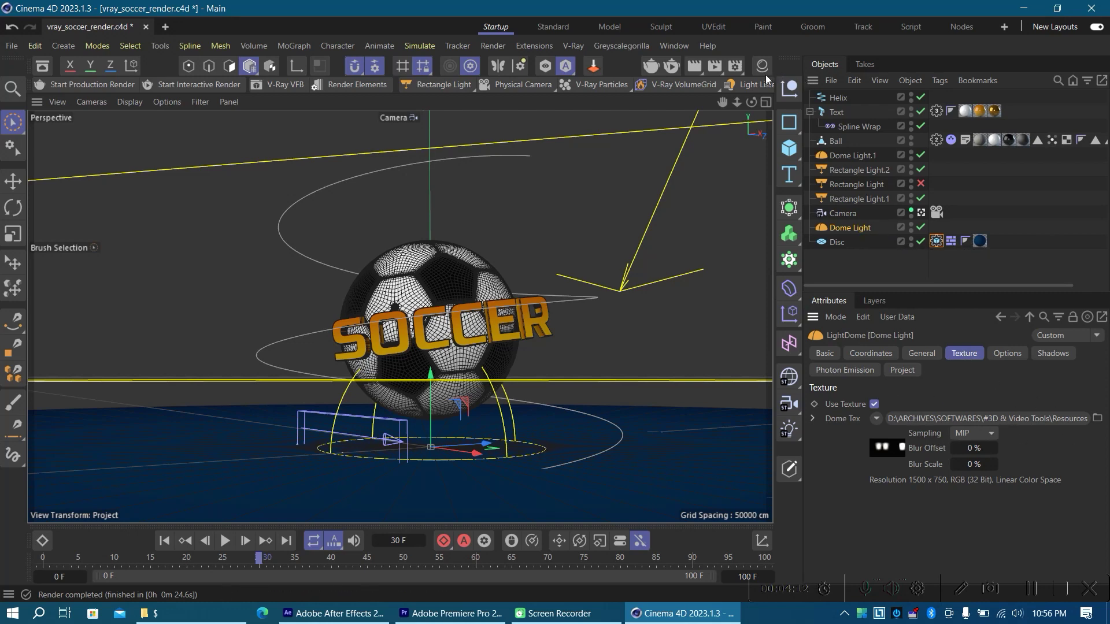
pyautogui.click(735, 66)
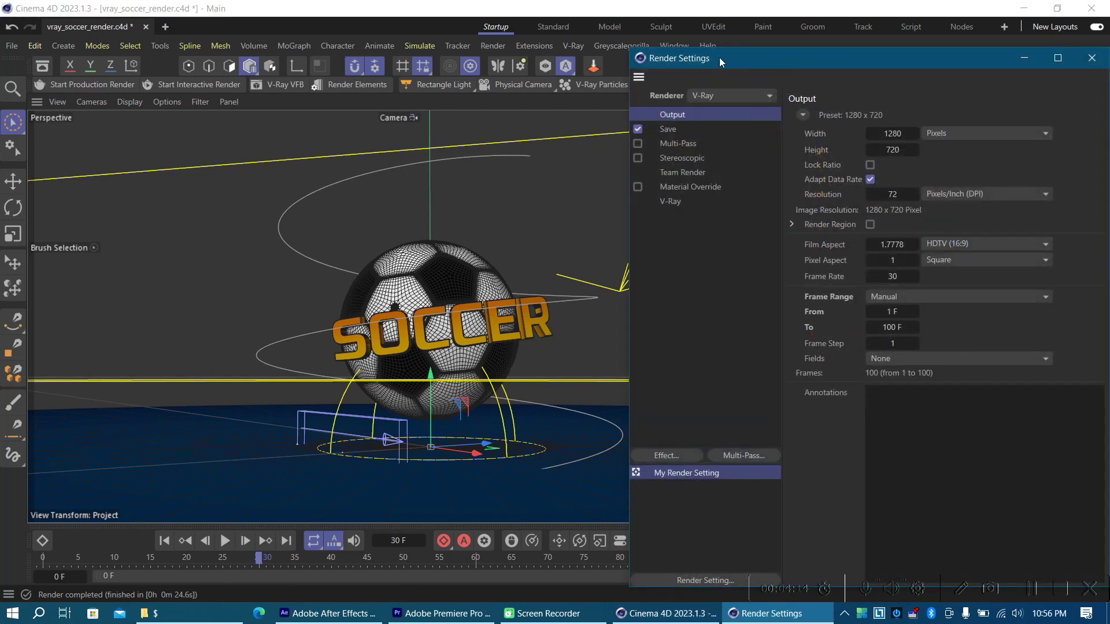
pyautogui.moveTo(719, 57); pyautogui.dragTo(618, 51)
pyautogui.click(574, 194)
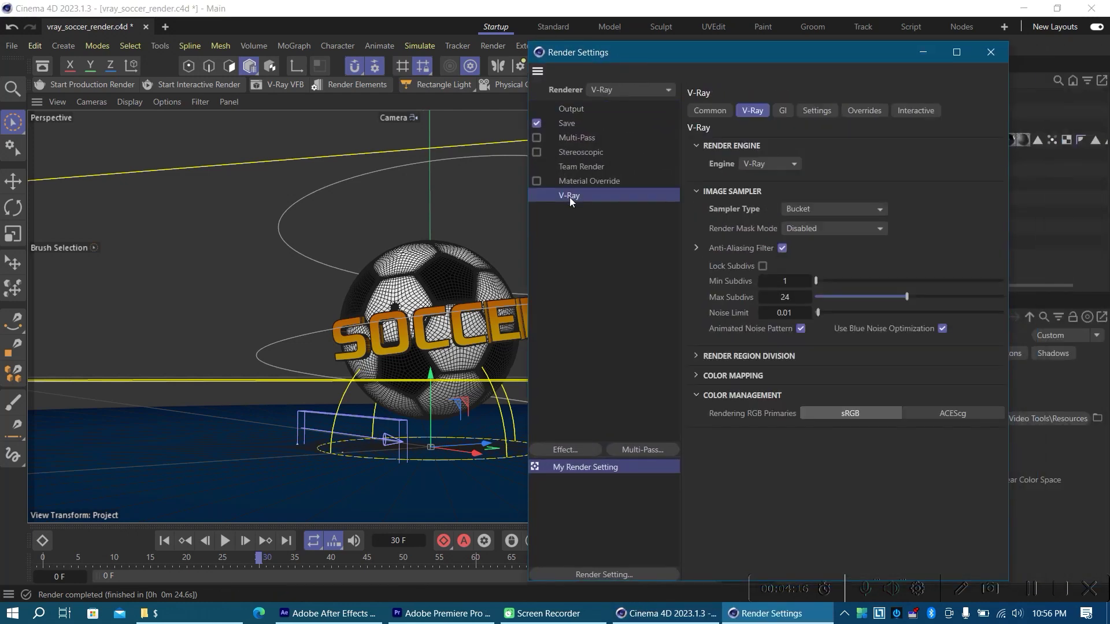
pyautogui.click(867, 110)
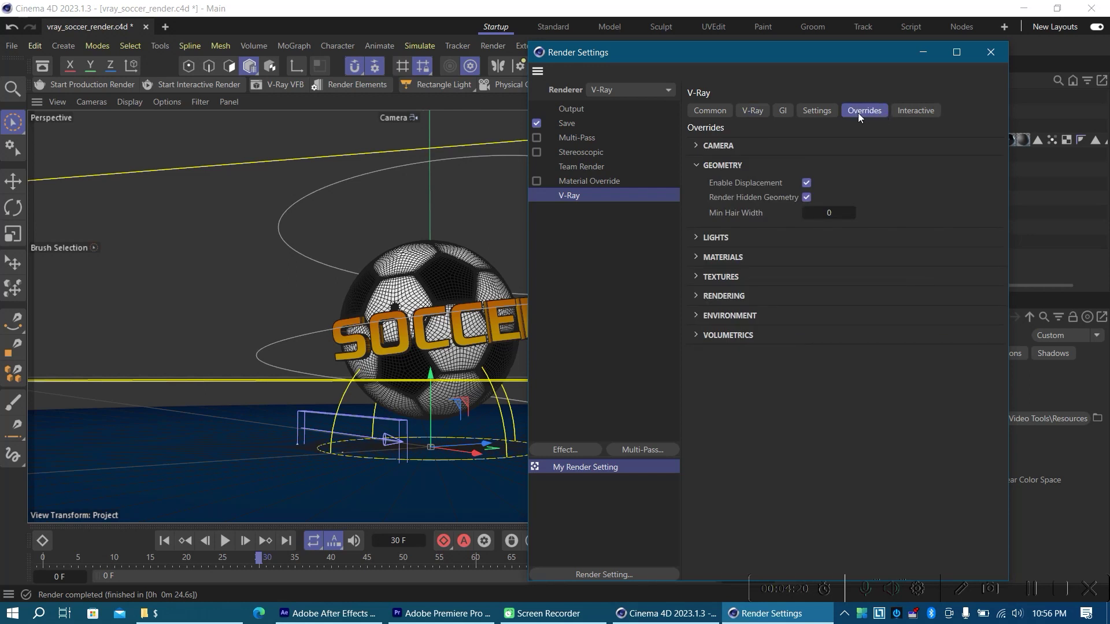
pyautogui.click(723, 316)
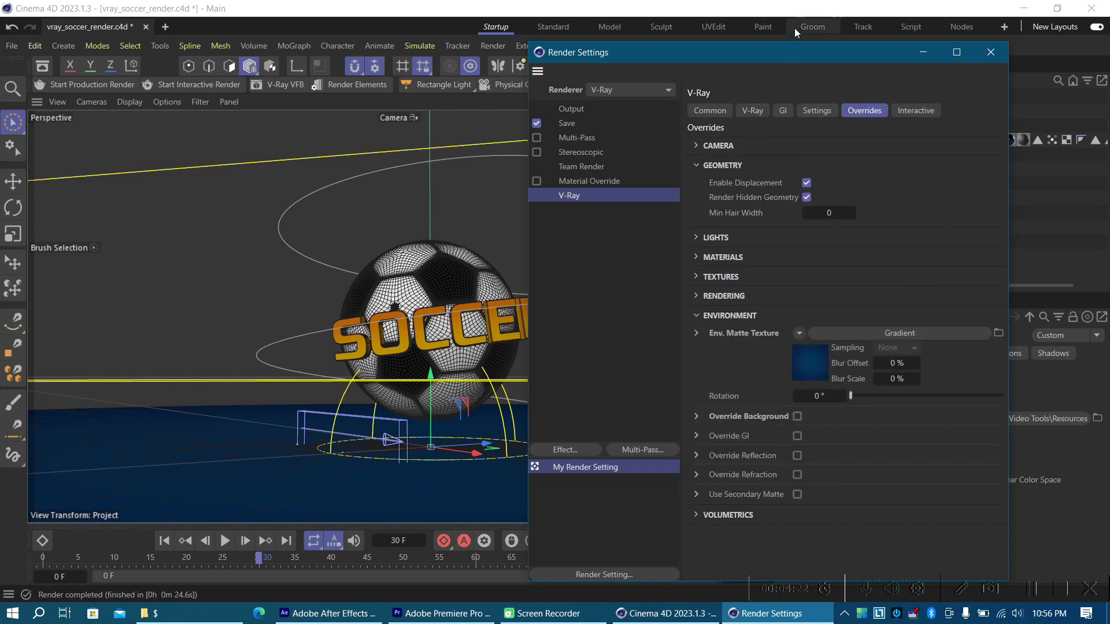
pyautogui.moveTo(789, 48); pyautogui.dragTo(797, 33)
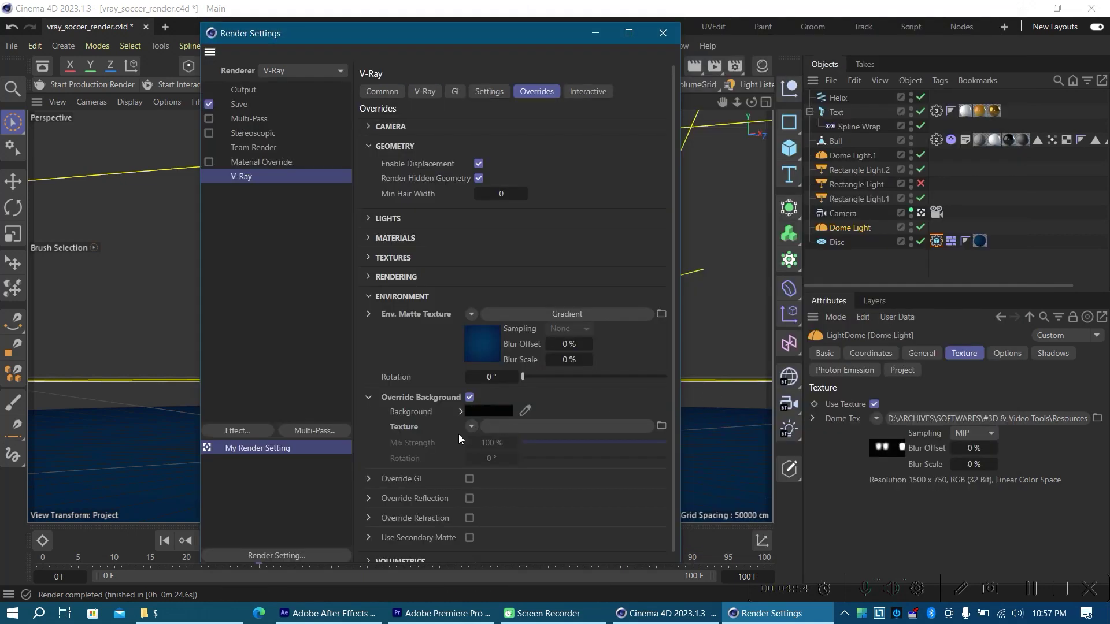
pyautogui.click(368, 399)
# Copy the Dome Light's texture shader, paste it as the Override Background texture, and close the render settings.
pyautogui.click(663, 425)
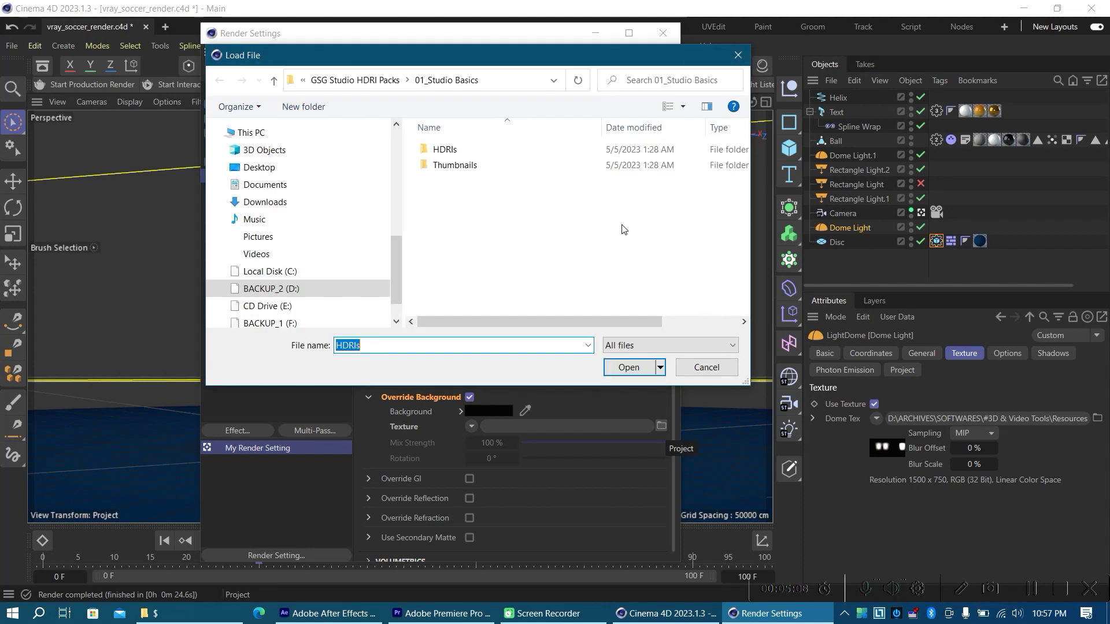
pyautogui.click(706, 367)
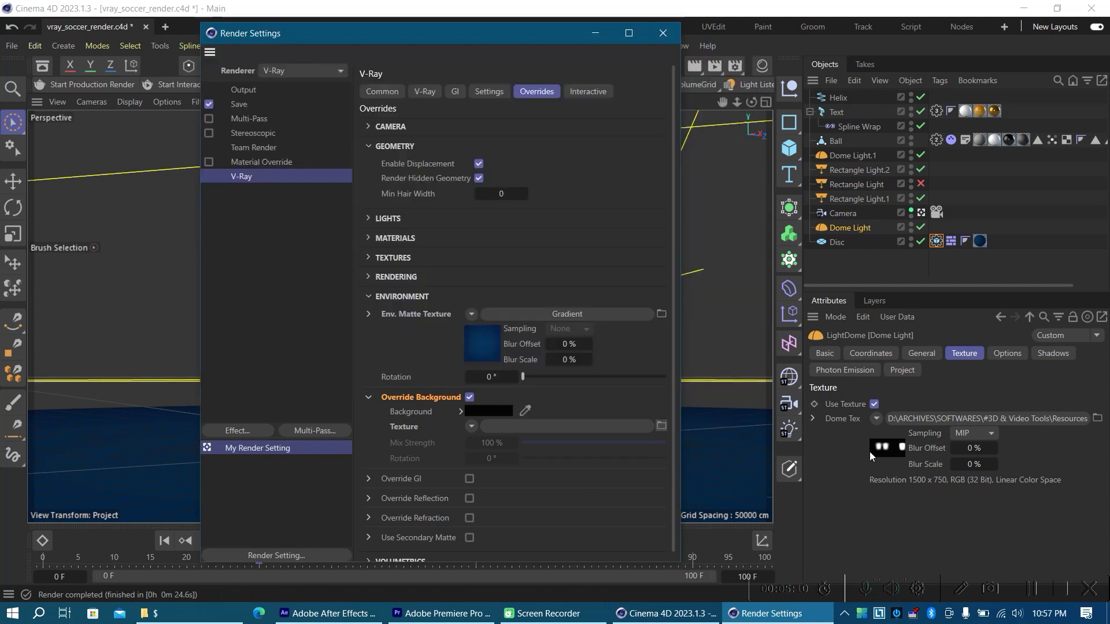
pyautogui.click(878, 419)
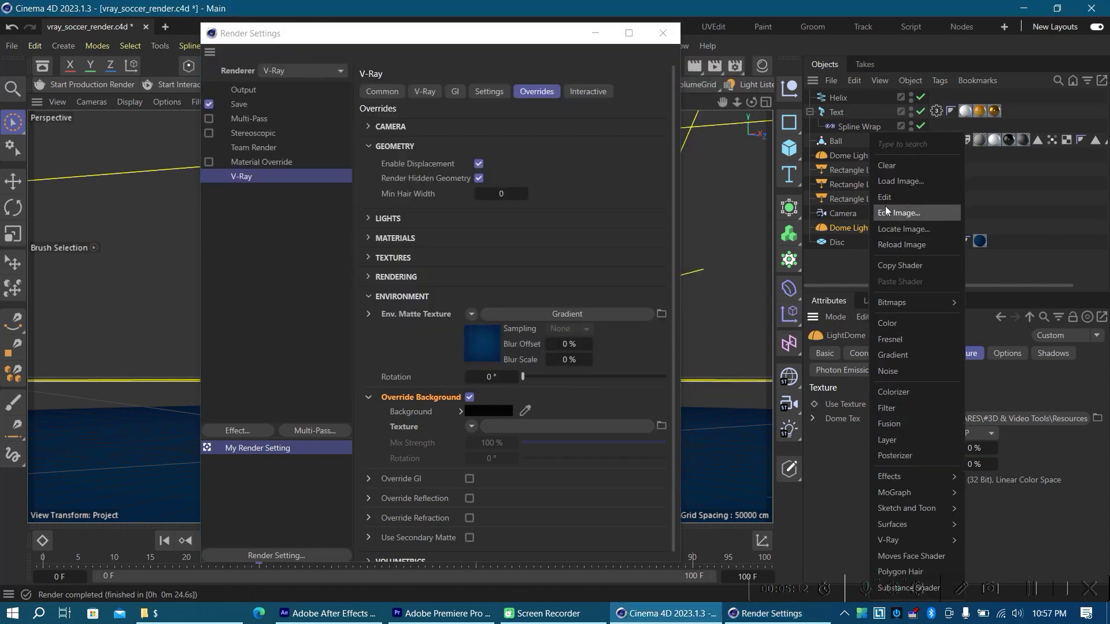
pyautogui.click(901, 268)
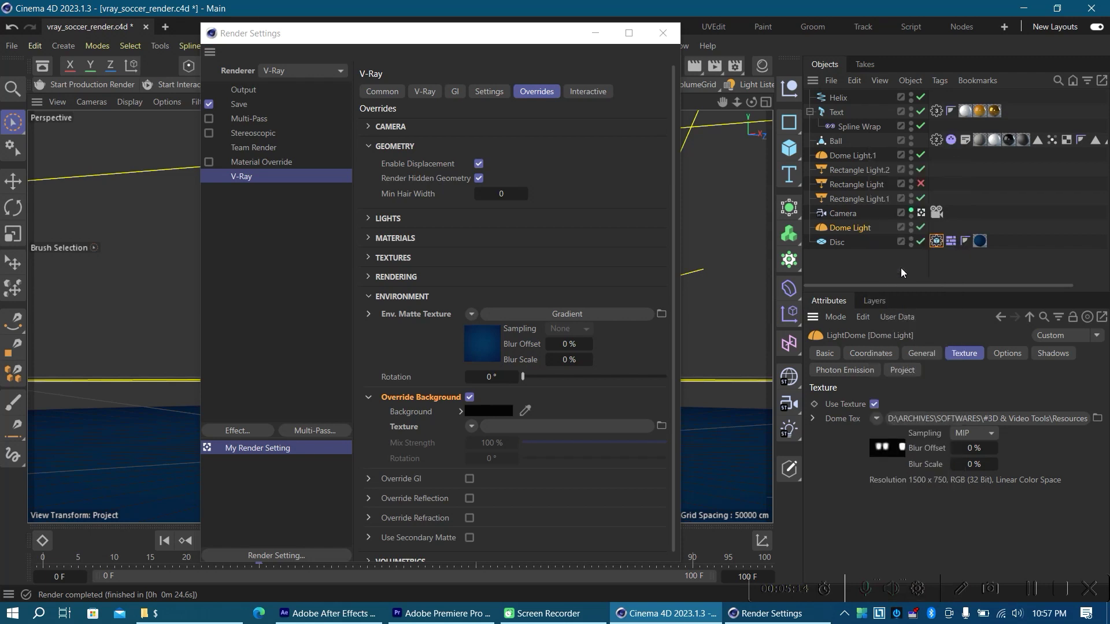
pyautogui.click(471, 426)
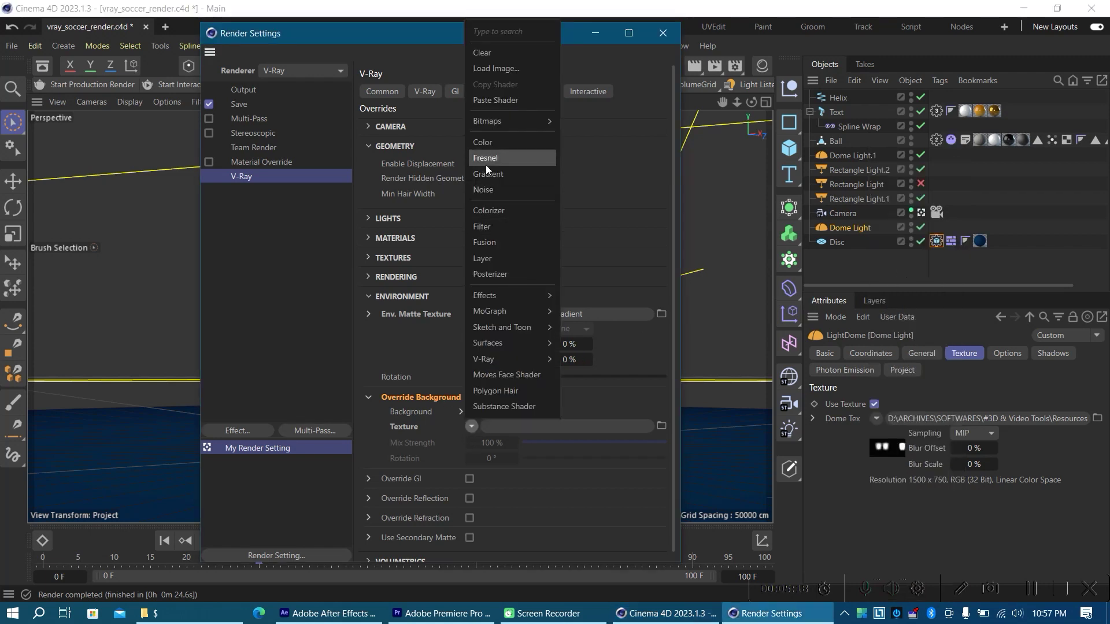
pyautogui.click(494, 99)
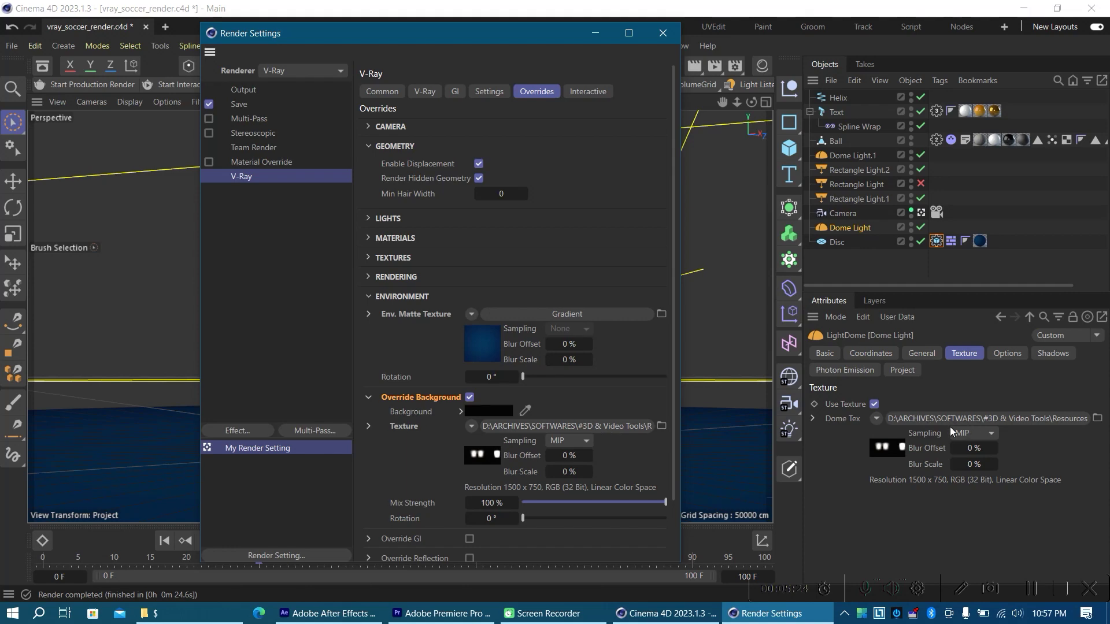
pyautogui.click(664, 33)
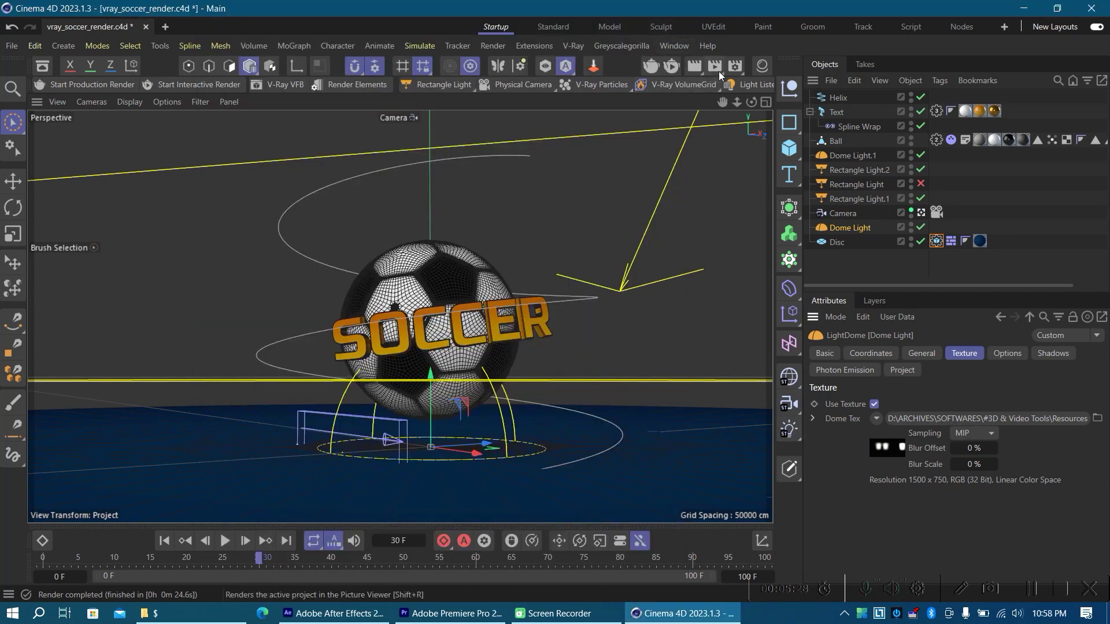
# Run an interactive V-Ray render and display its Alpha channel to examine the ball and floor shadow.
pyautogui.click(189, 85)
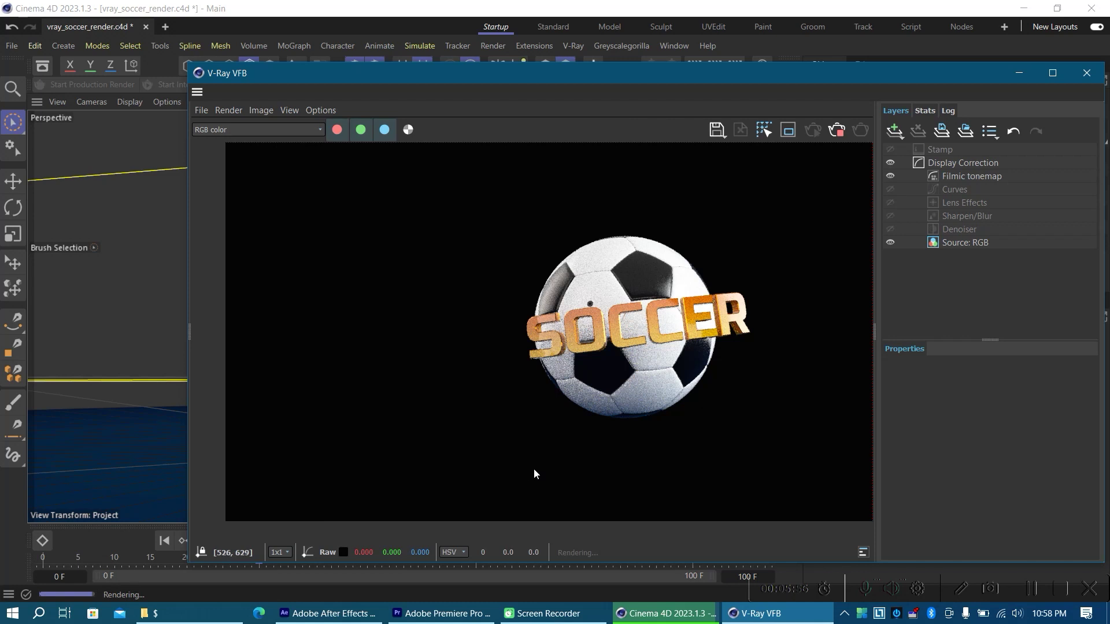
pyautogui.click(261, 130)
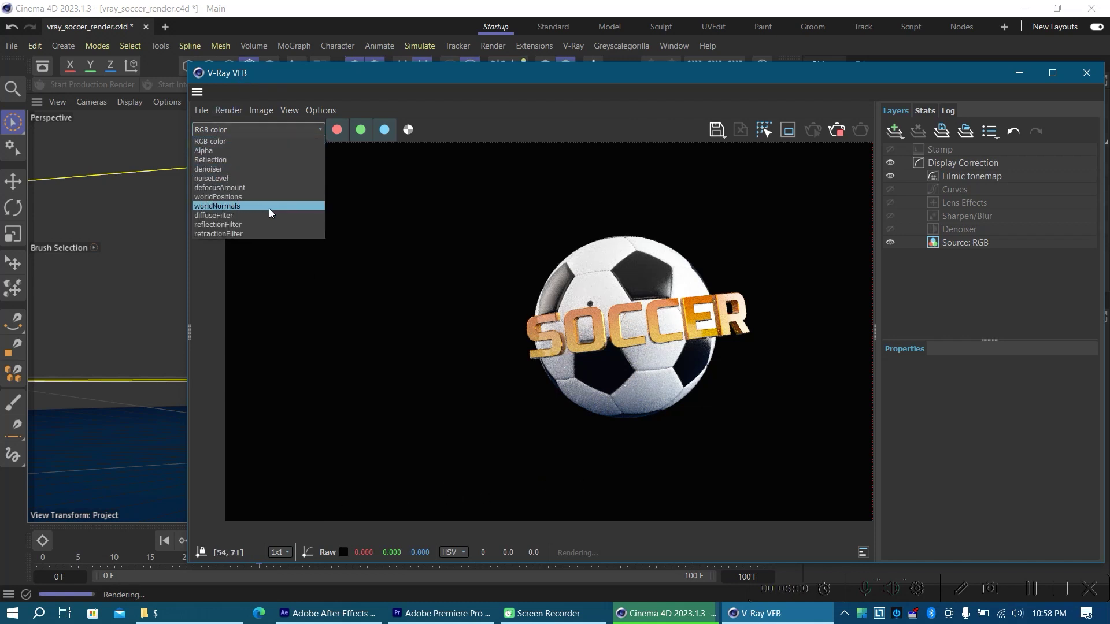
pyautogui.click(256, 152)
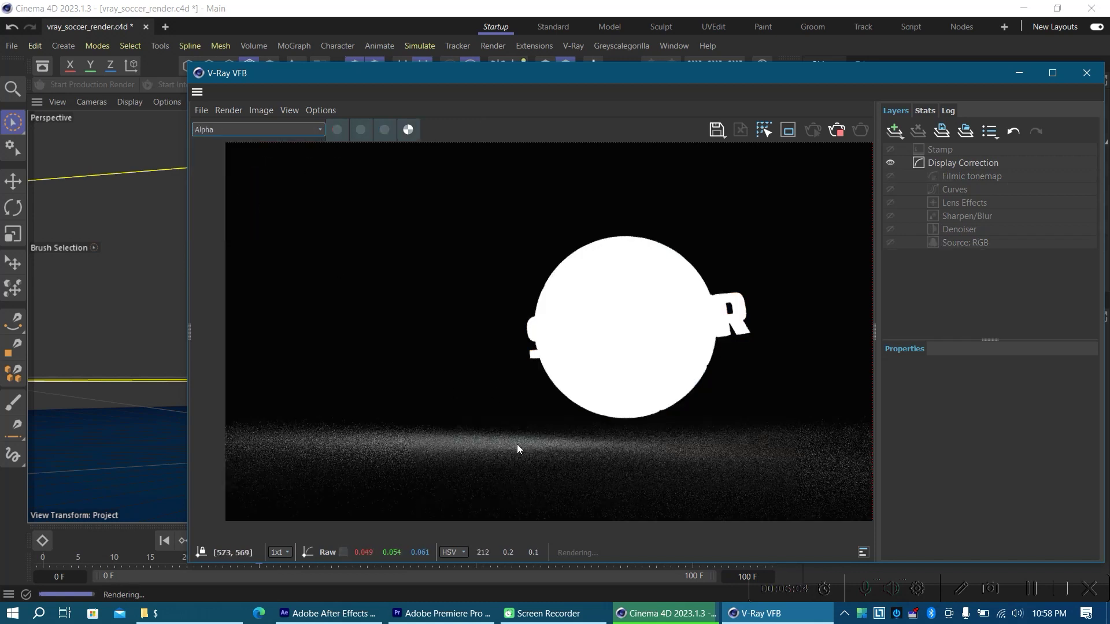
# Switch the V-Ray frame buffer display from Alpha to the RGB color channel and close the frame buffer window.
pyautogui.click(290, 130)
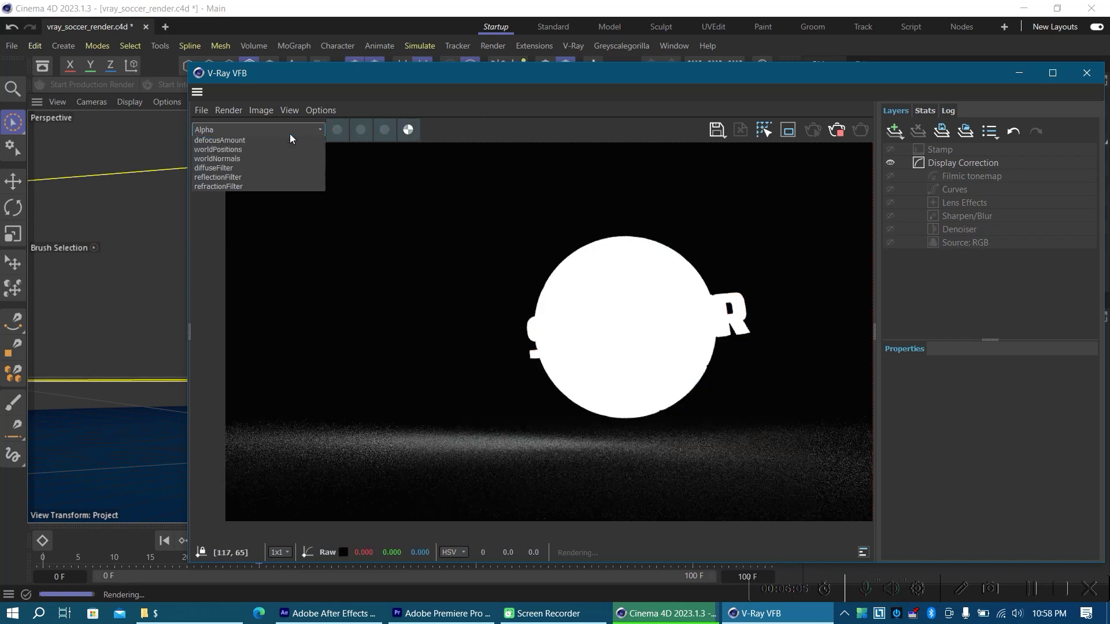
pyautogui.click(543, 144)
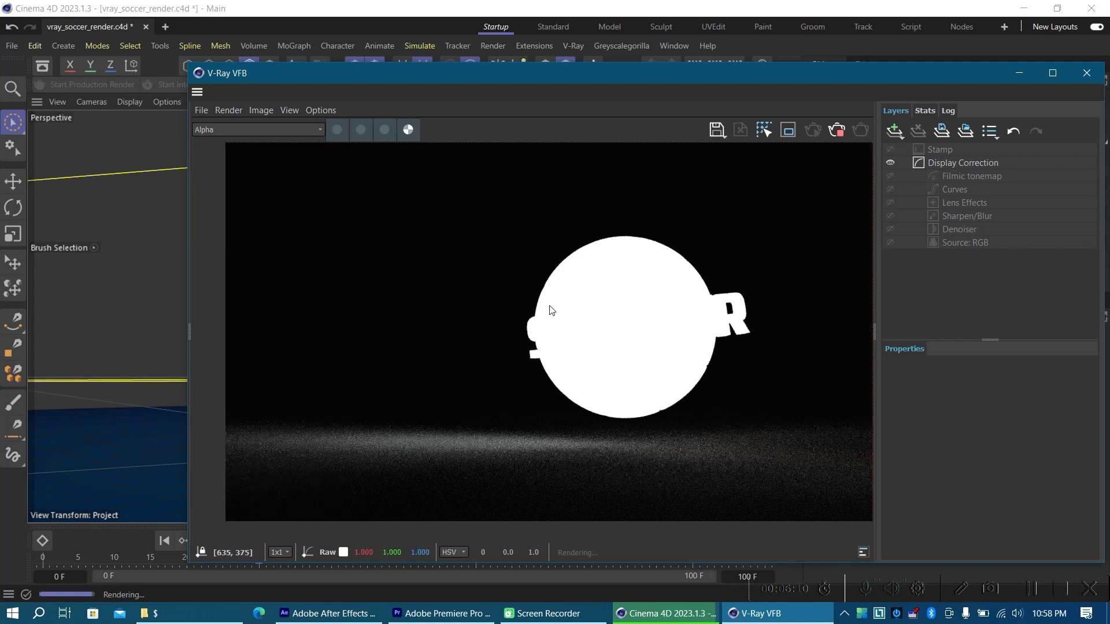
pyautogui.click(289, 130)
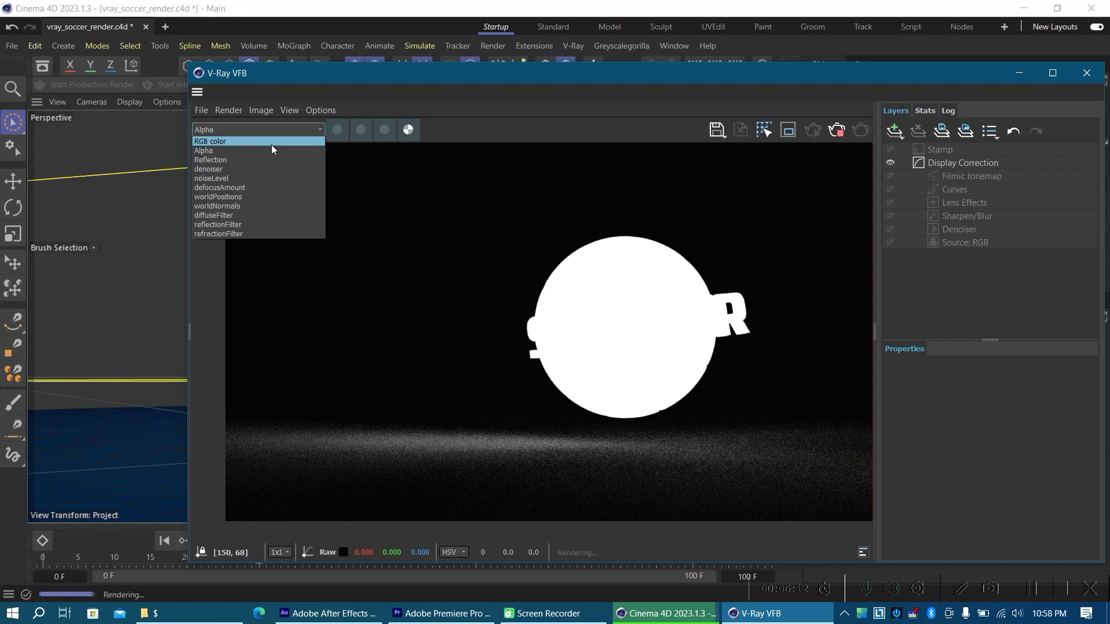
pyautogui.click(225, 141)
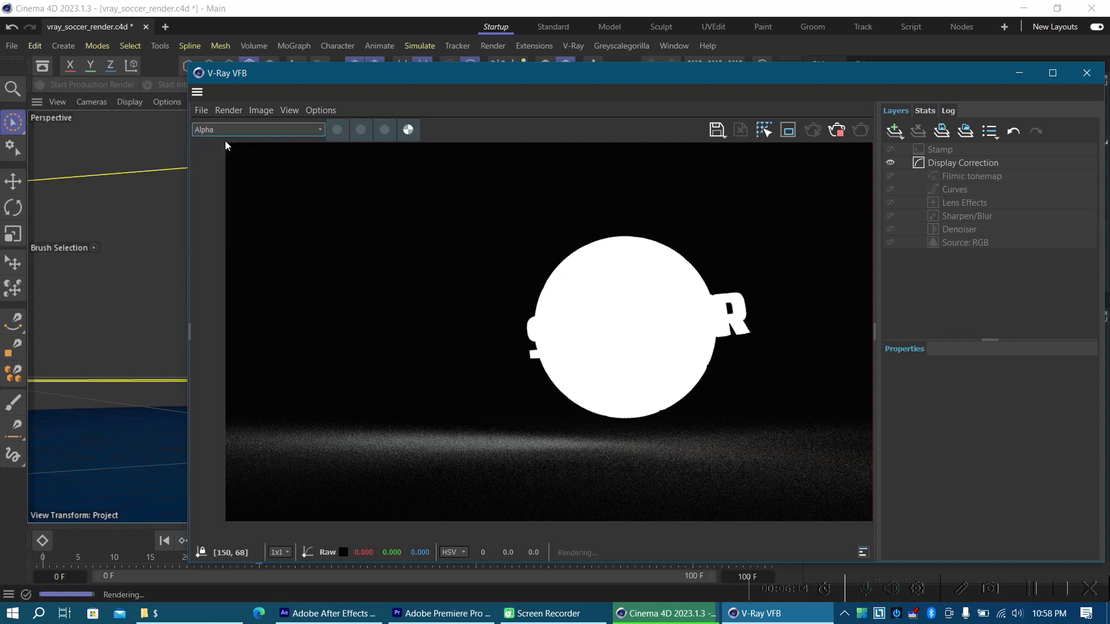
pyautogui.moveTo(750, 84); pyautogui.dragTo(637, 76)
pyautogui.moveTo(732, 73); pyautogui.dragTo(723, 109)
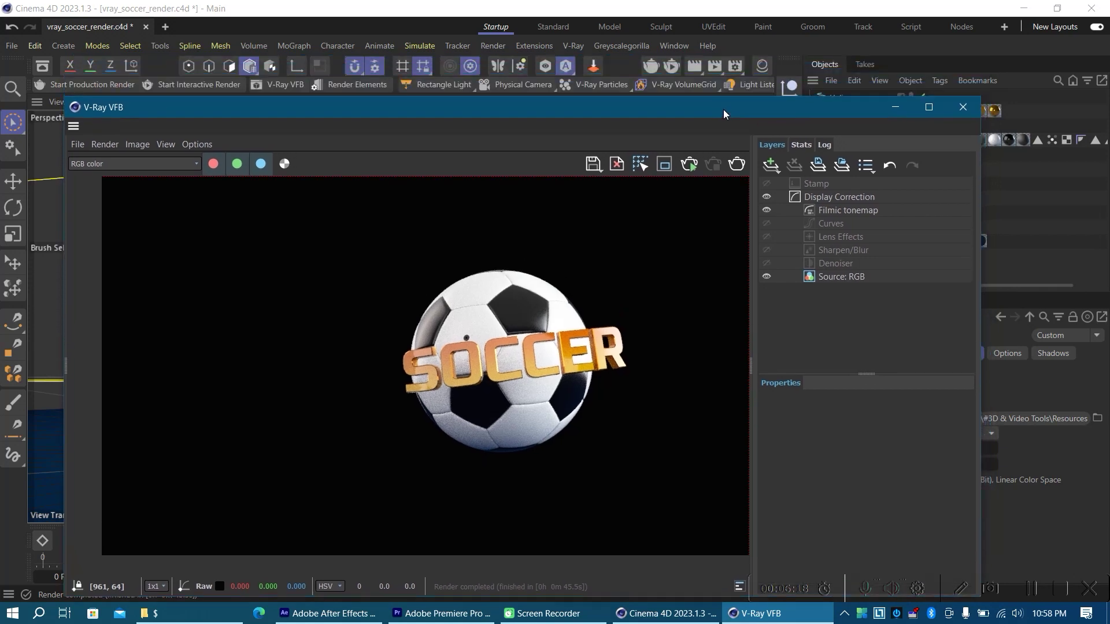
pyautogui.click(963, 107)
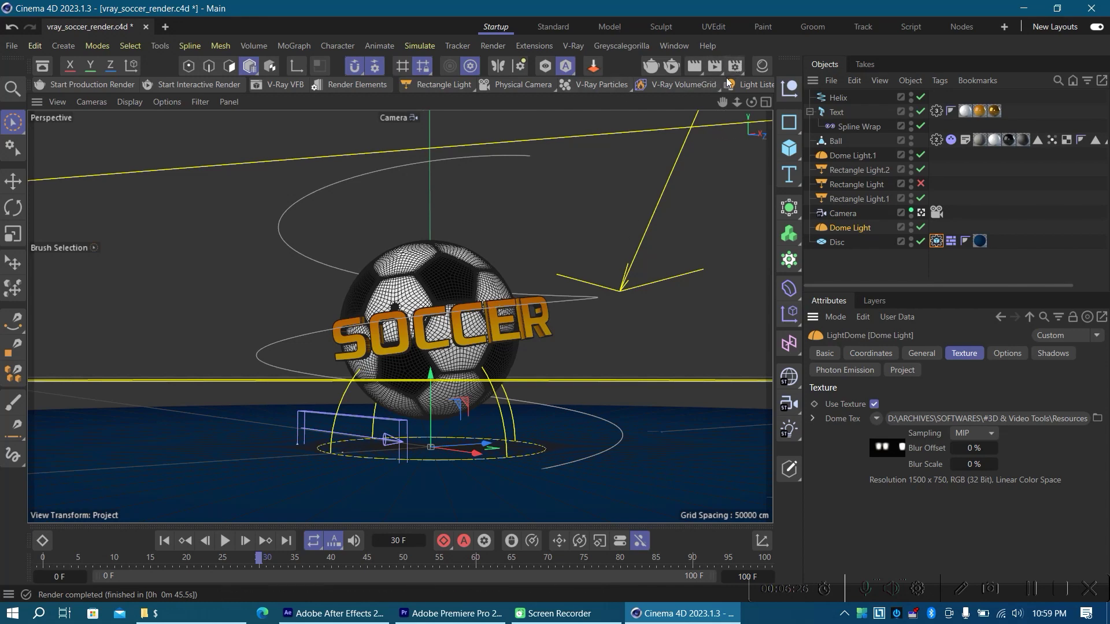
# Open the render settings and review V-Ray's common image output options, including the file path and available file formats.
pyautogui.click(734, 66)
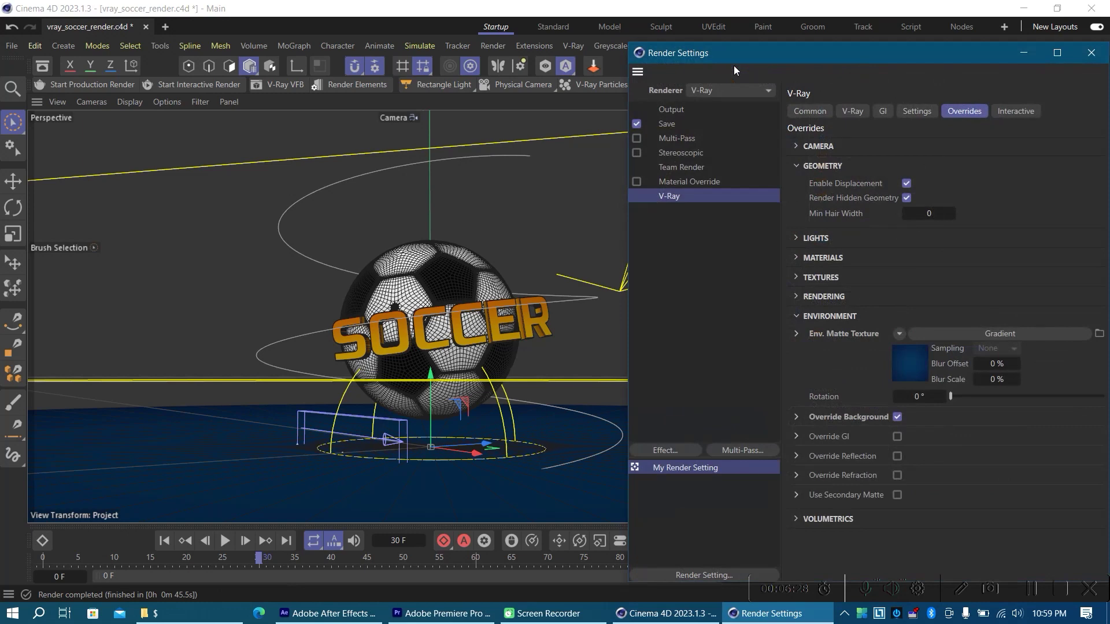
pyautogui.moveTo(741, 51); pyautogui.dragTo(461, 47)
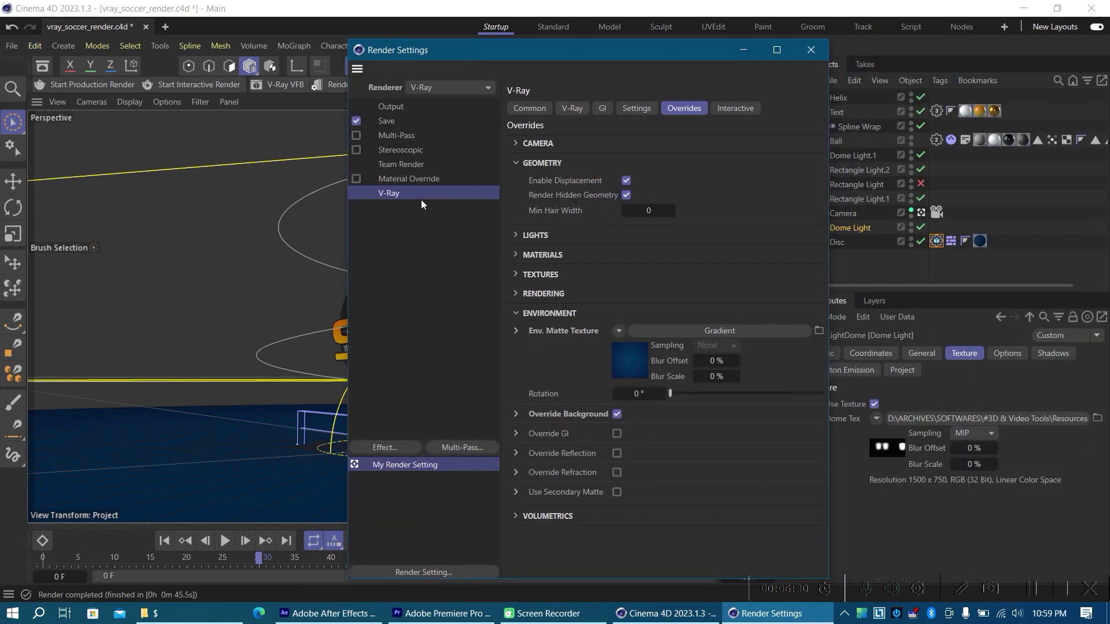
pyautogui.click(517, 165)
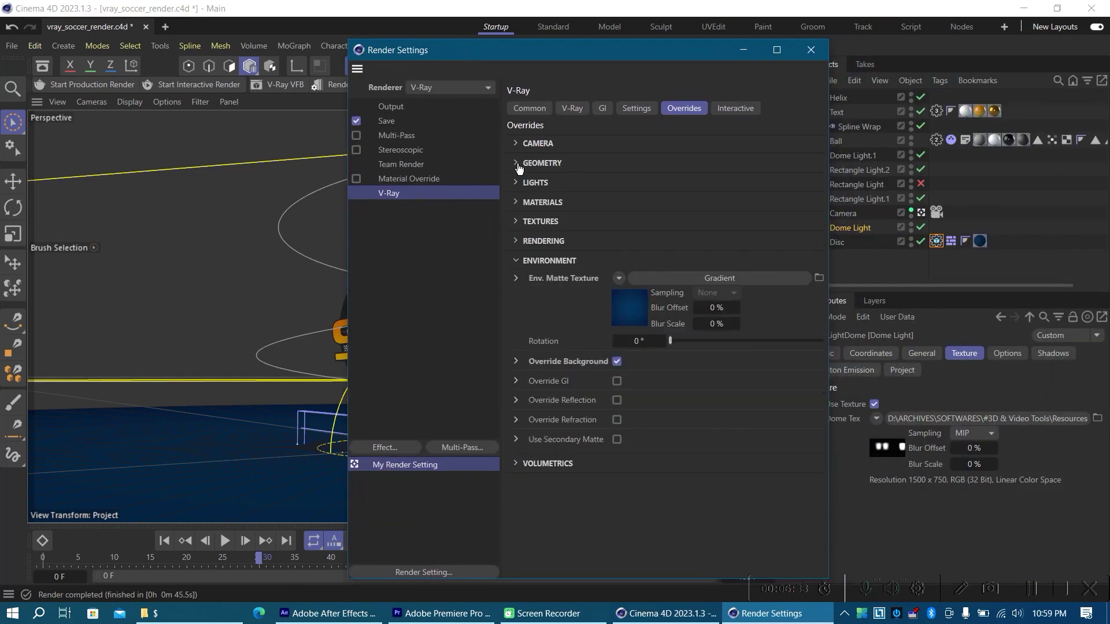
pyautogui.click(541, 111)
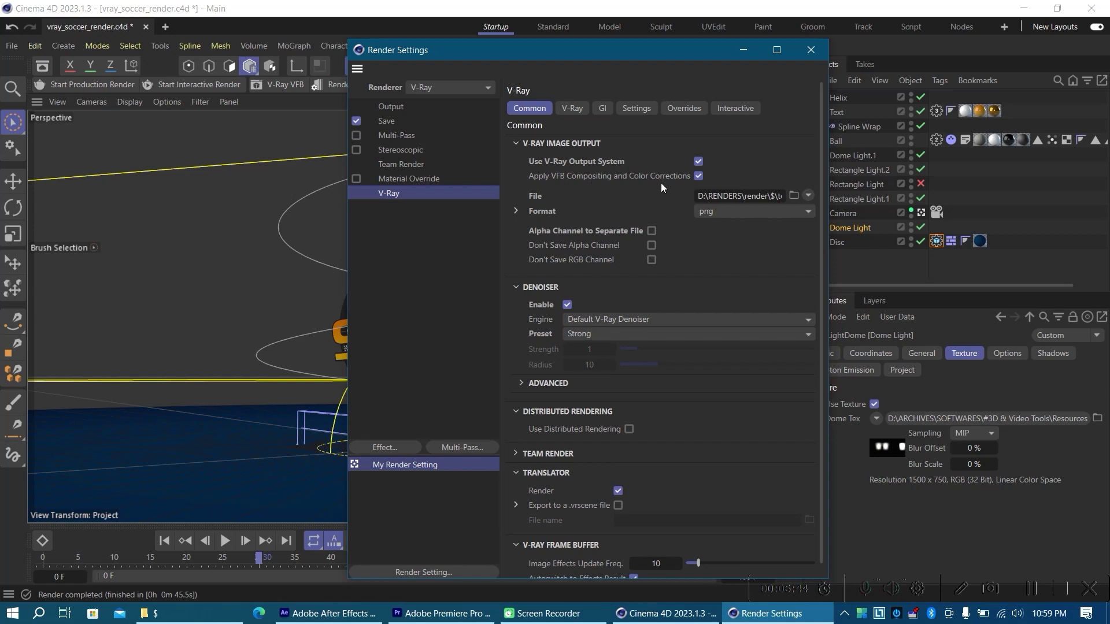
pyautogui.moveTo(733, 196); pyautogui.dragTo(1069, 217)
pyautogui.moveTo(949, 60); pyautogui.dragTo(728, 52)
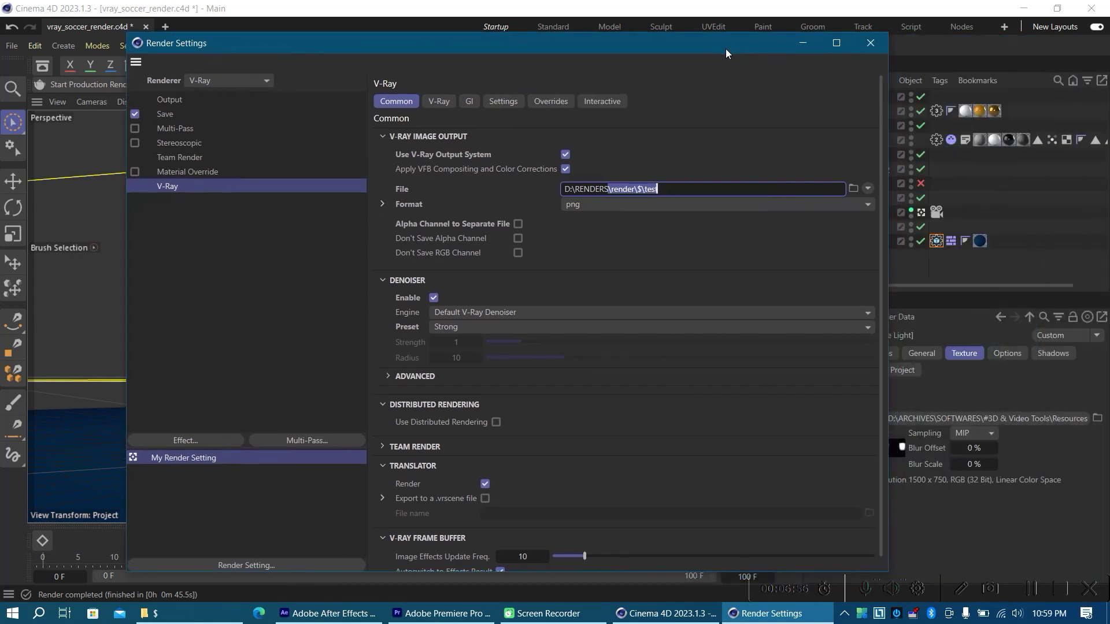
pyautogui.click(702, 196)
pyautogui.click(590, 205)
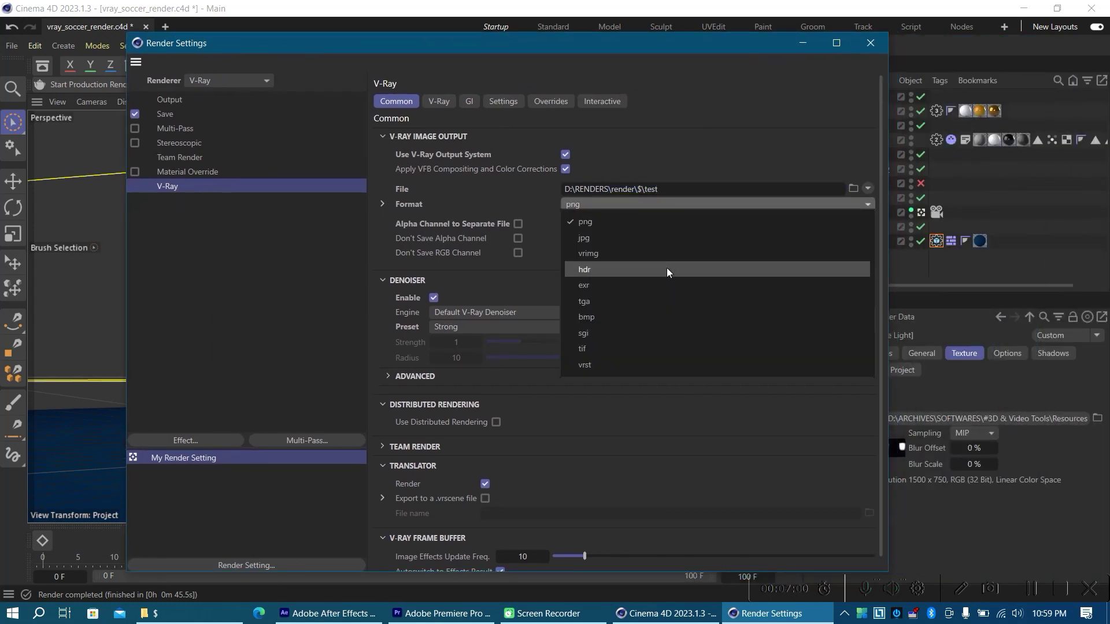
pyautogui.click(468, 241)
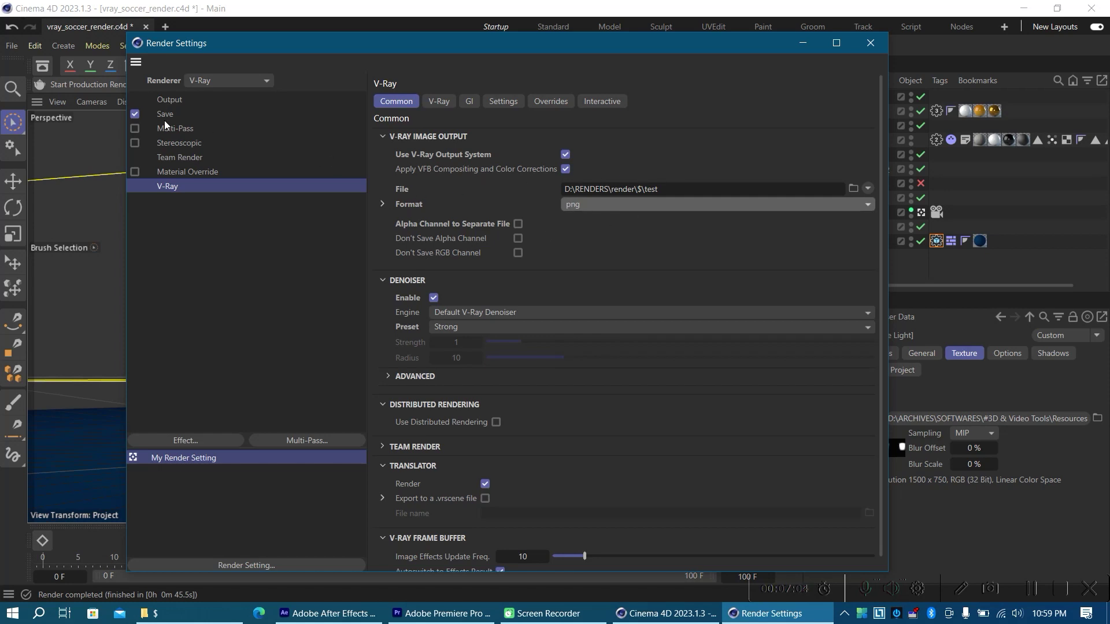
# Review the Output settings, the Save settings for the regular image, and the list of available renderers.
pyautogui.click(172, 100)
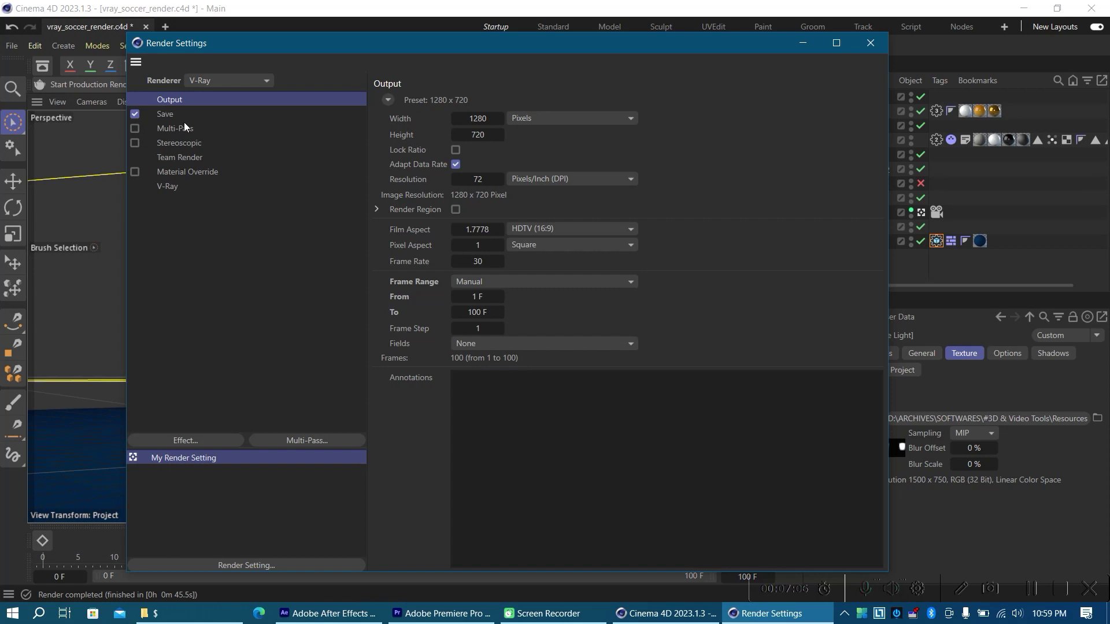
pyautogui.click(168, 114)
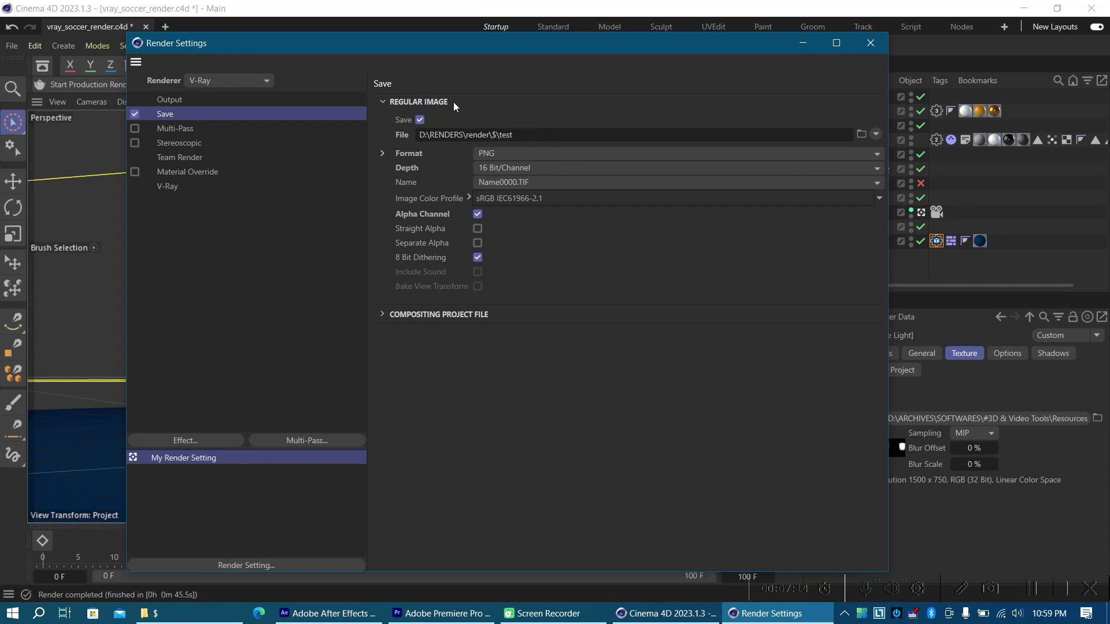
pyautogui.click(259, 83)
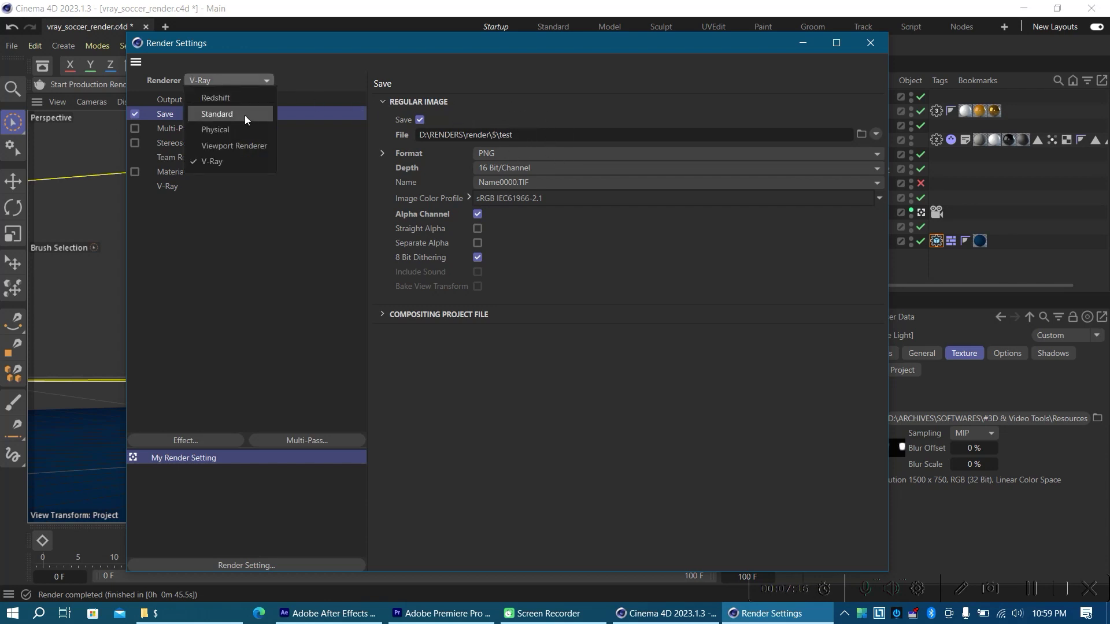
pyautogui.click(519, 99)
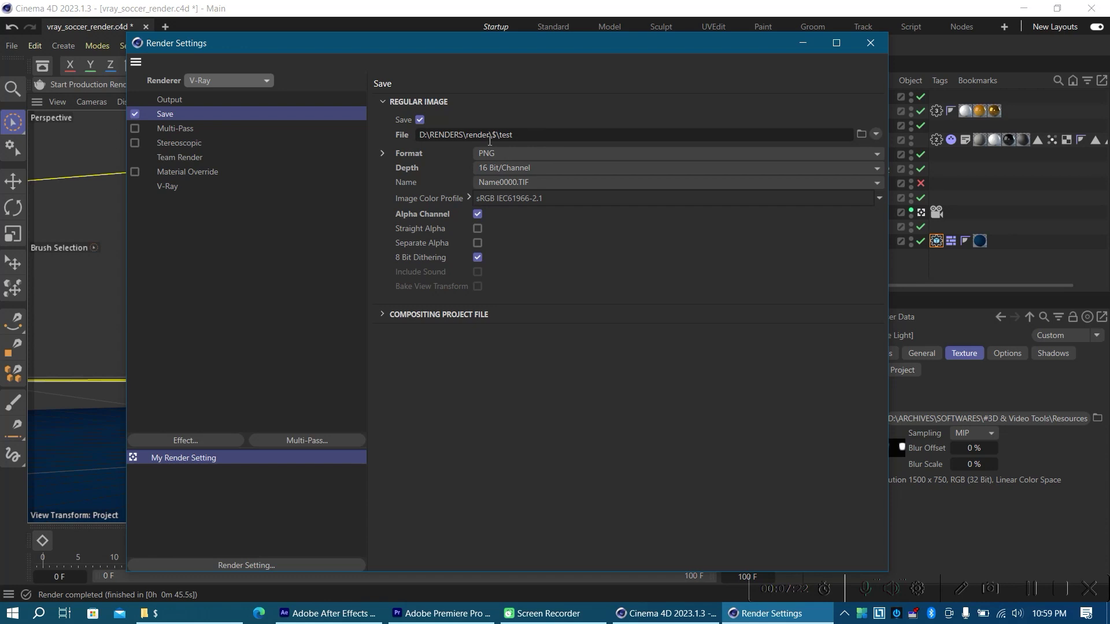
pyautogui.moveTo(550, 60); pyautogui.dragTo(560, 132)
pyautogui.click(715, 68)
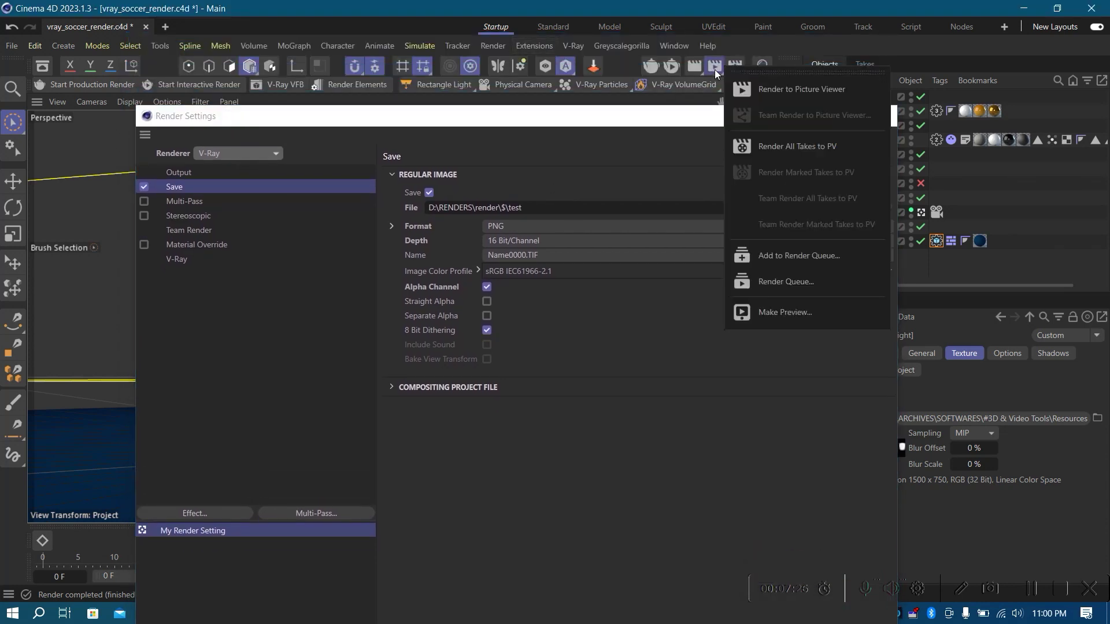
pyautogui.click(731, 12)
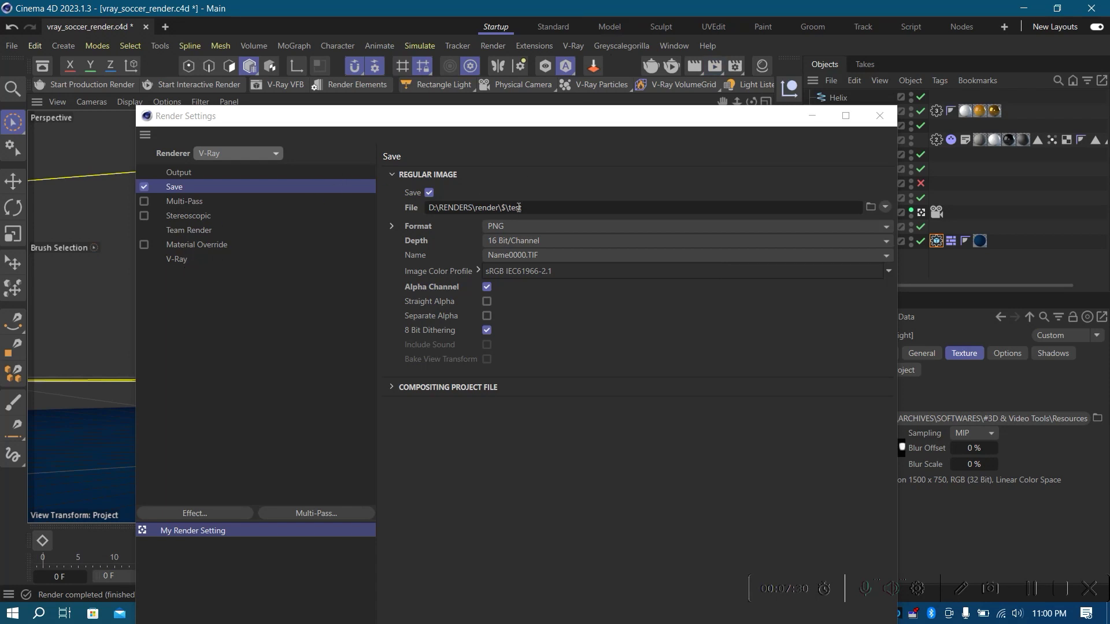
pyautogui.click(523, 137)
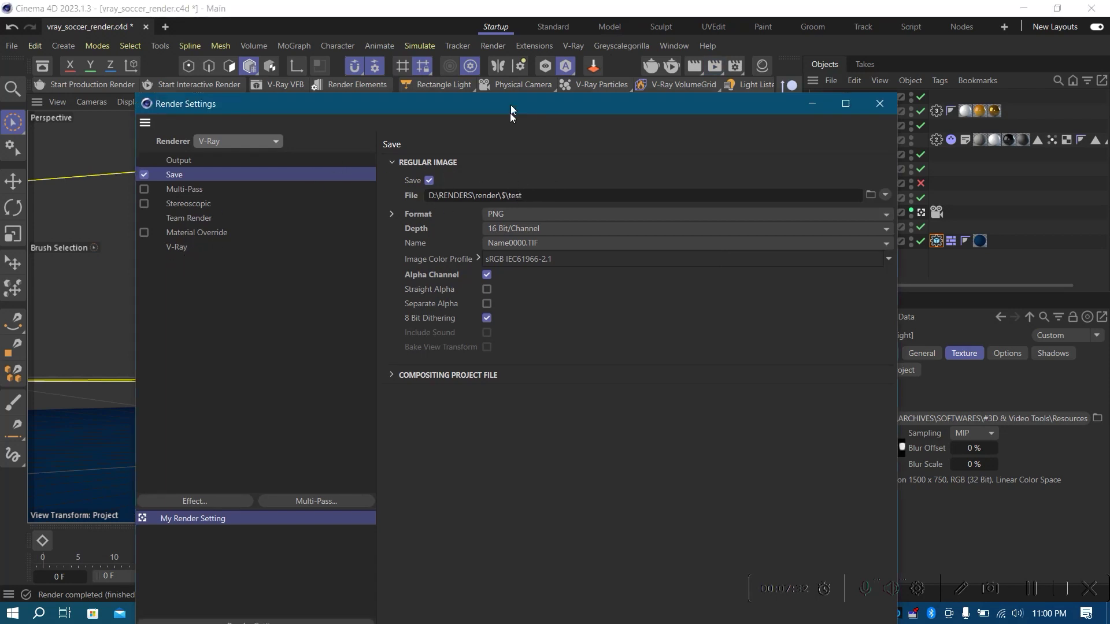
# Compare the V-Ray image output options with the Save settings and check the frame range in the Output settings.
pyautogui.click(174, 197)
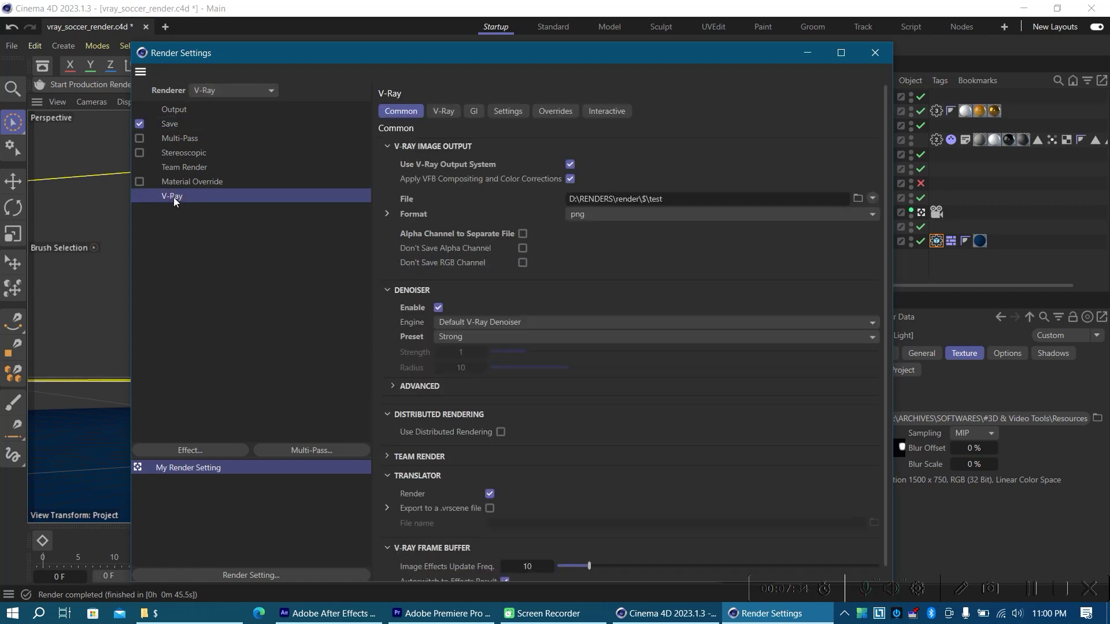
pyautogui.click(181, 123)
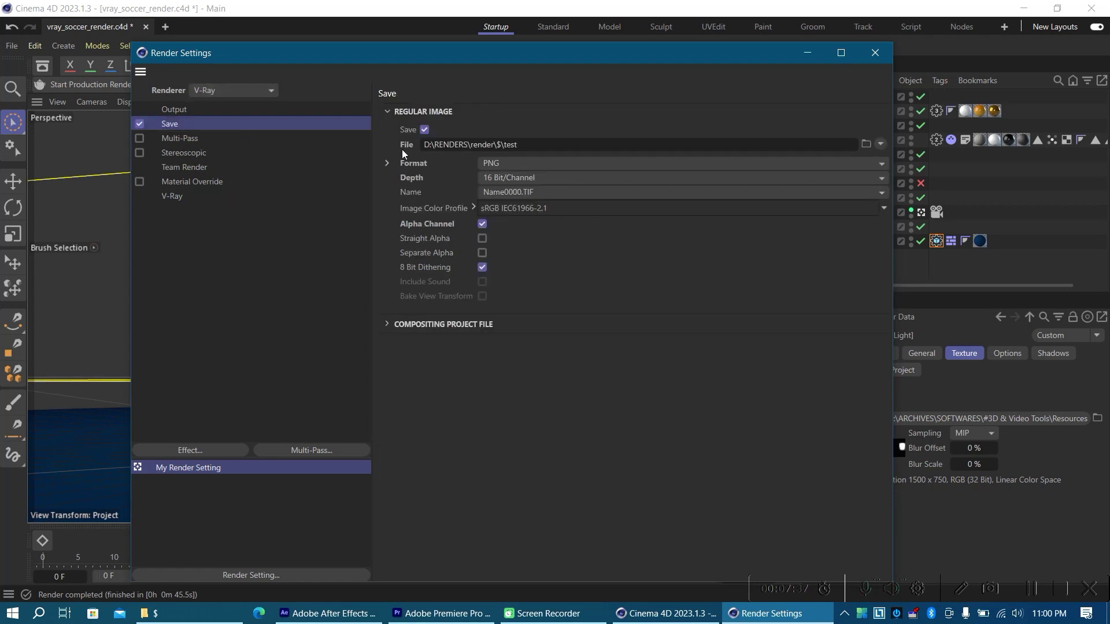
pyautogui.click(178, 198)
pyautogui.click(185, 111)
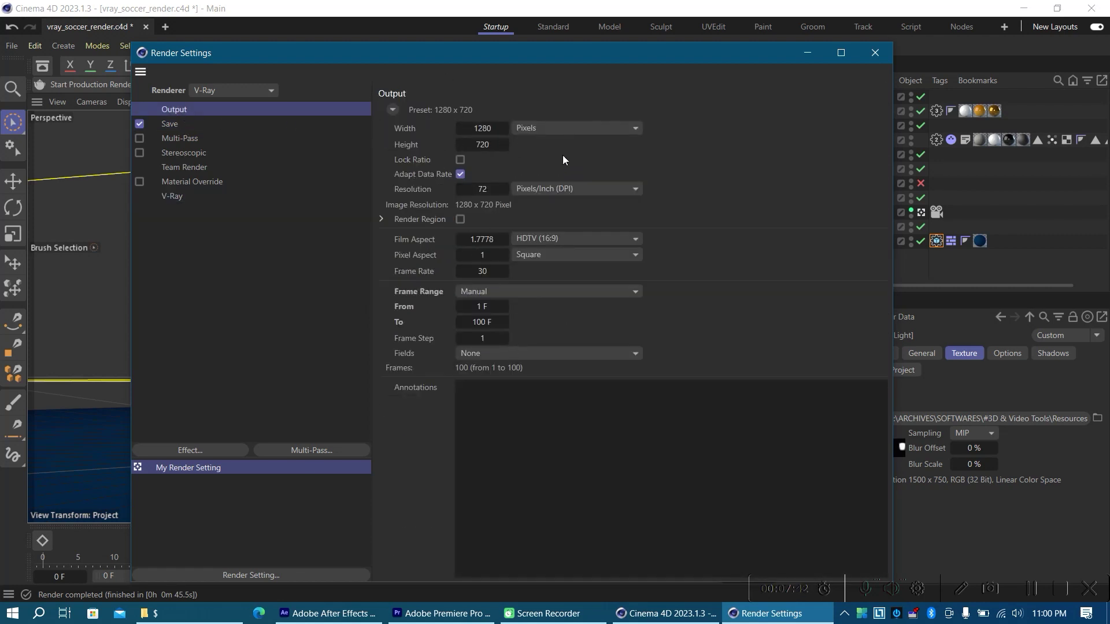
pyautogui.click(488, 322)
# Minimize the render settings and play the soccer animation from the first frame to check its length.
pyautogui.click(807, 52)
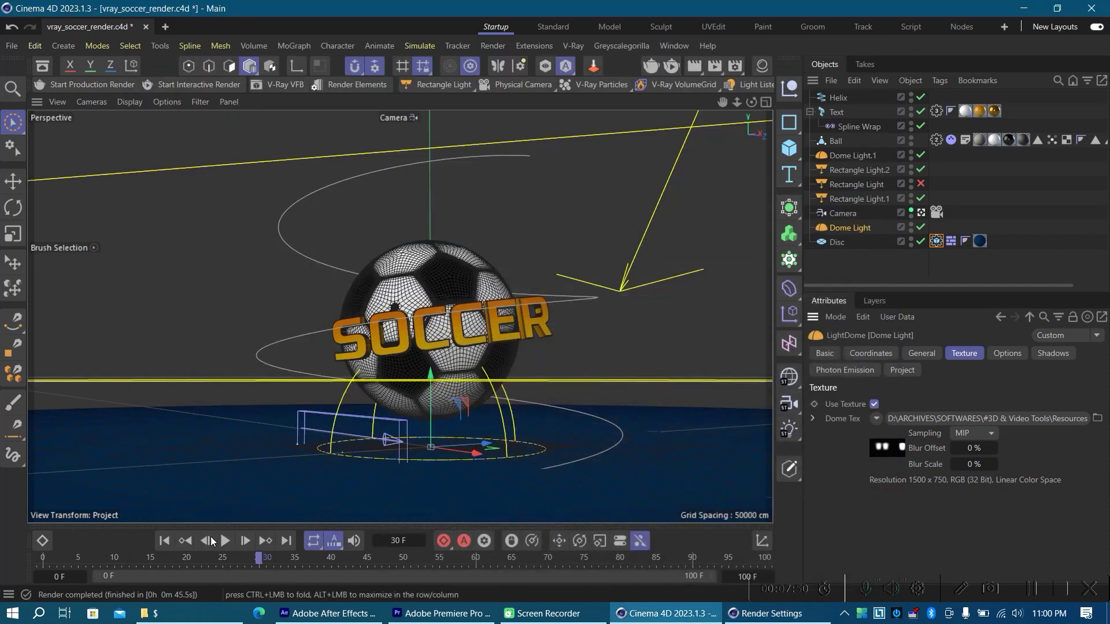
pyautogui.click(167, 541)
pyautogui.click(223, 546)
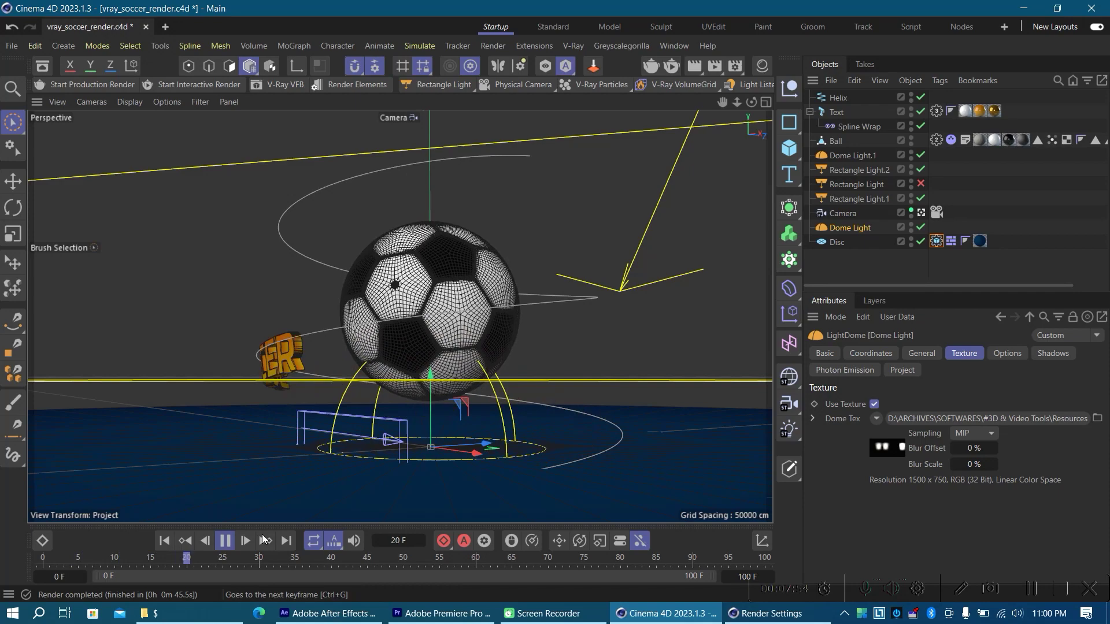
pyautogui.click(226, 543)
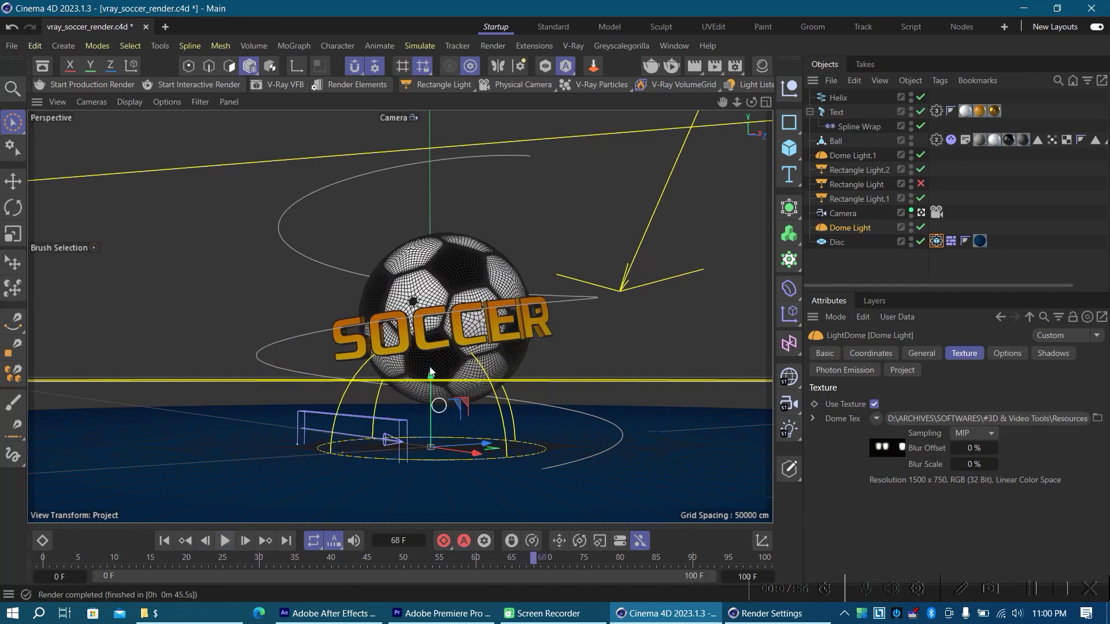
# Restore the render settings, check V-Ray's common image output options again, and close the window.
pyautogui.click(761, 611)
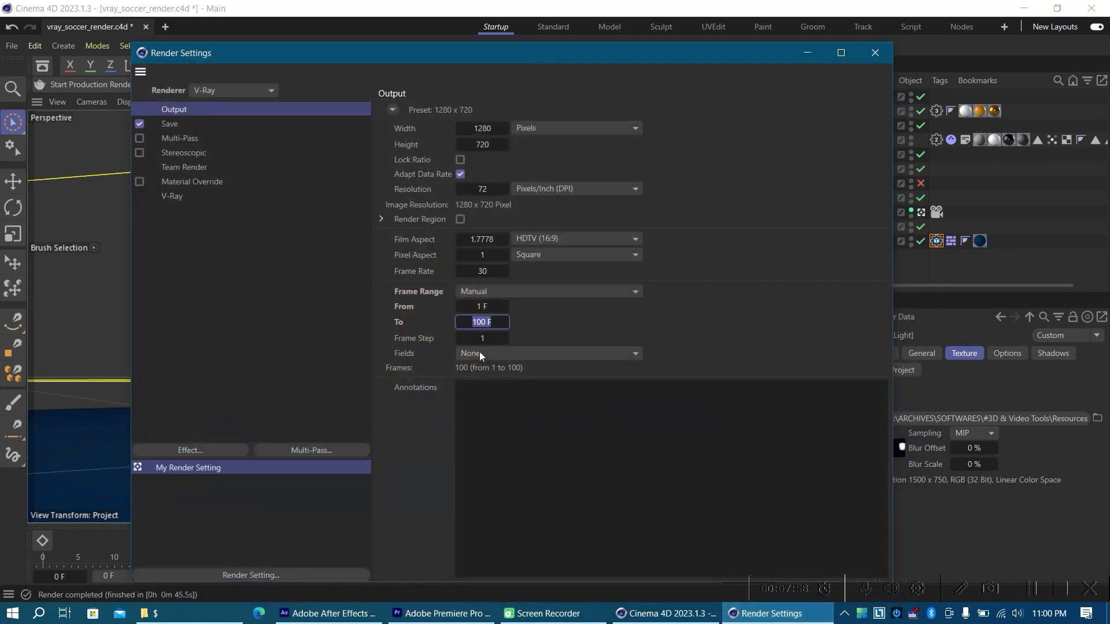
pyautogui.click(179, 197)
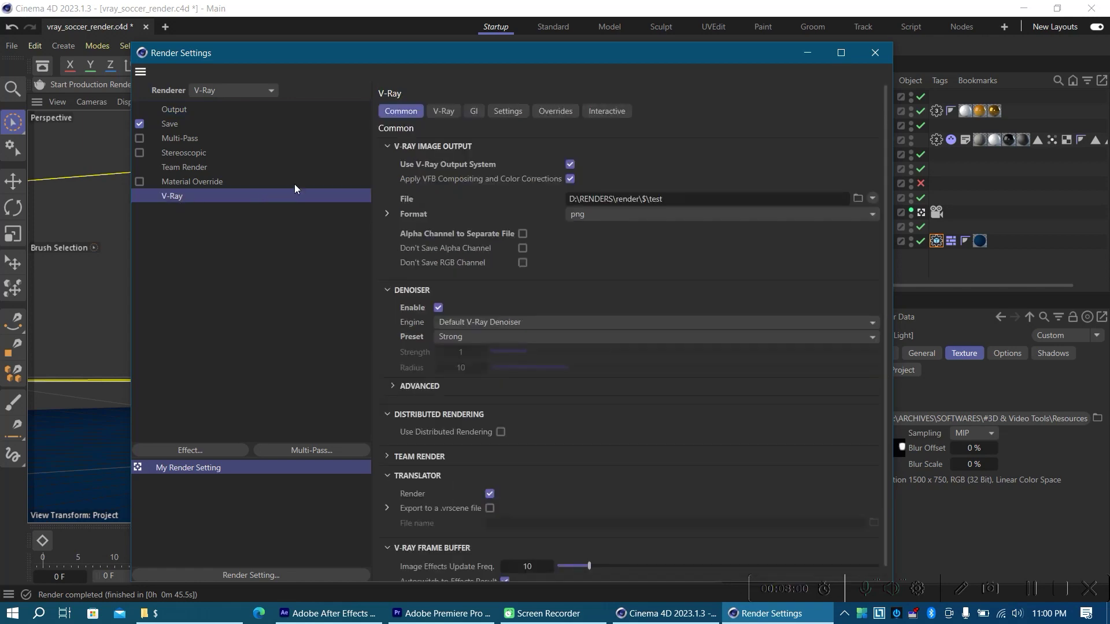
pyautogui.click(874, 53)
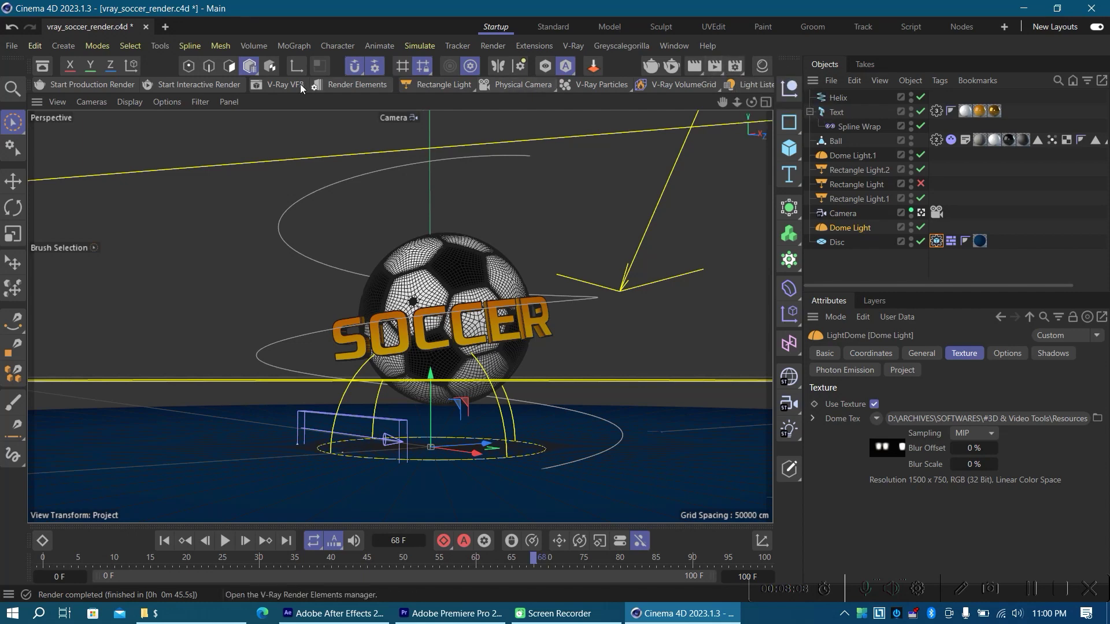
# Open the V-Ray Render Elements manager and try to add the Beauty group's Reflection element to the active elements.
pyautogui.click(573, 45)
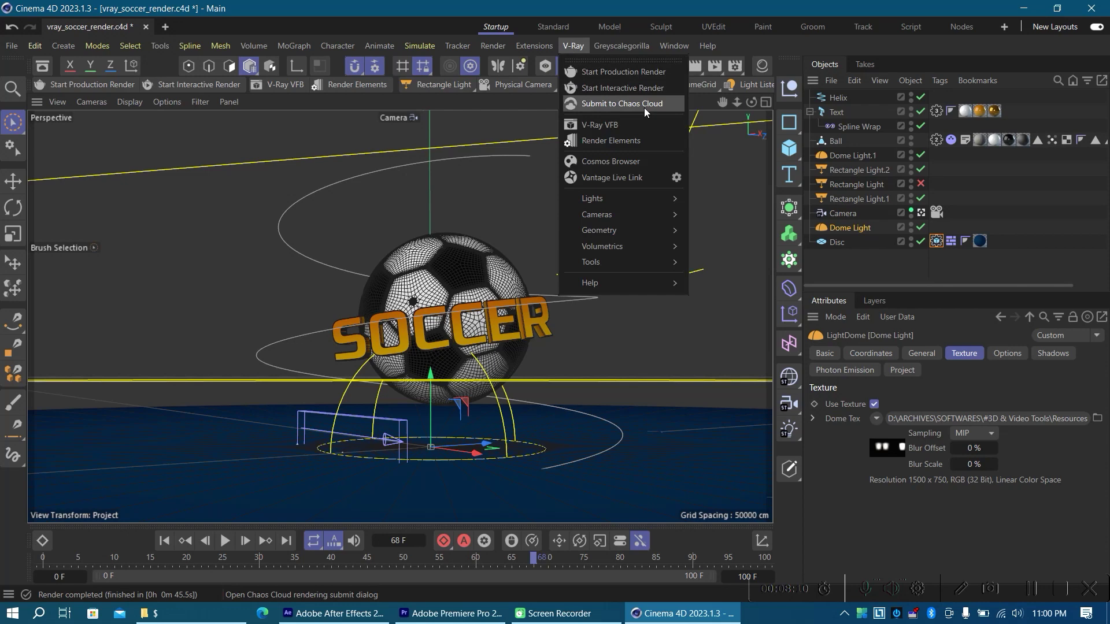
pyautogui.click(593, 141)
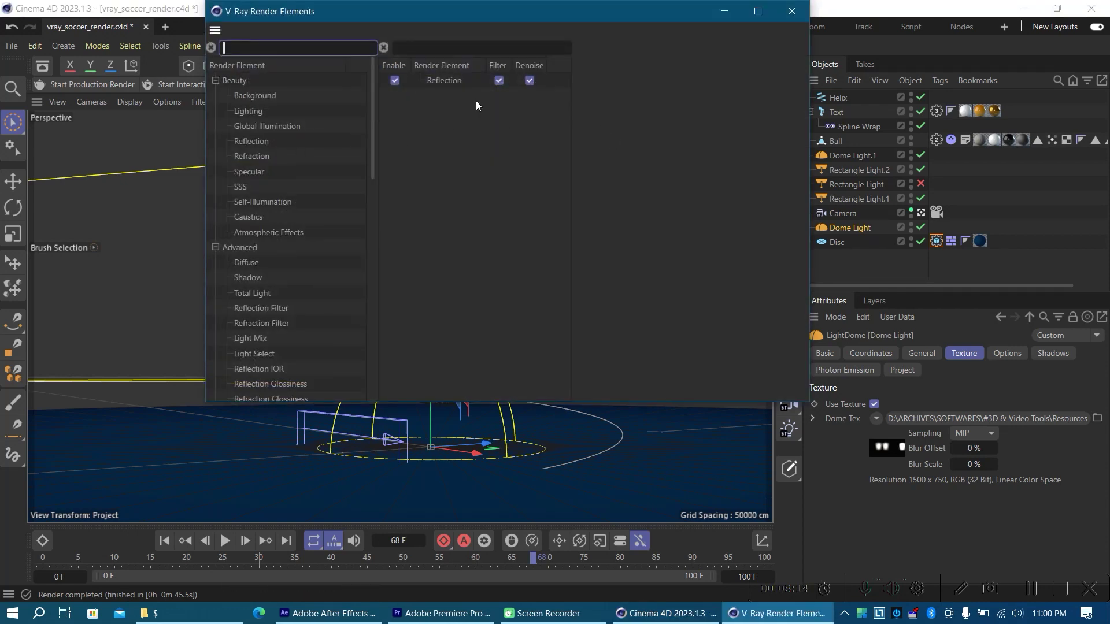
pyautogui.moveTo(431, 13); pyautogui.dragTo(450, 69)
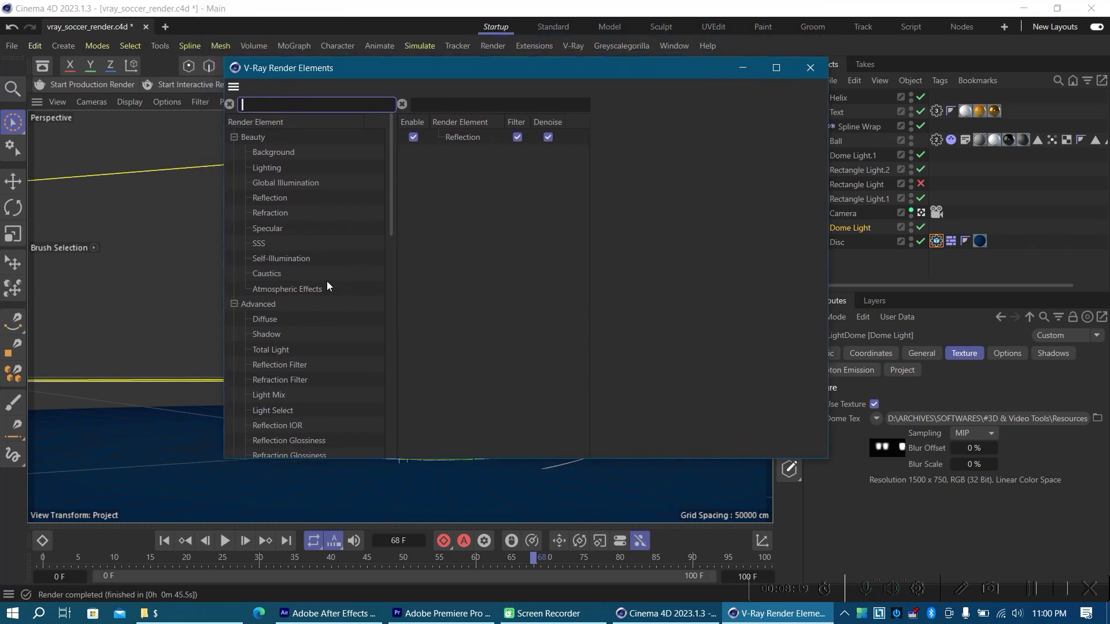
pyautogui.moveTo(443, 69); pyautogui.dragTo(670, 83)
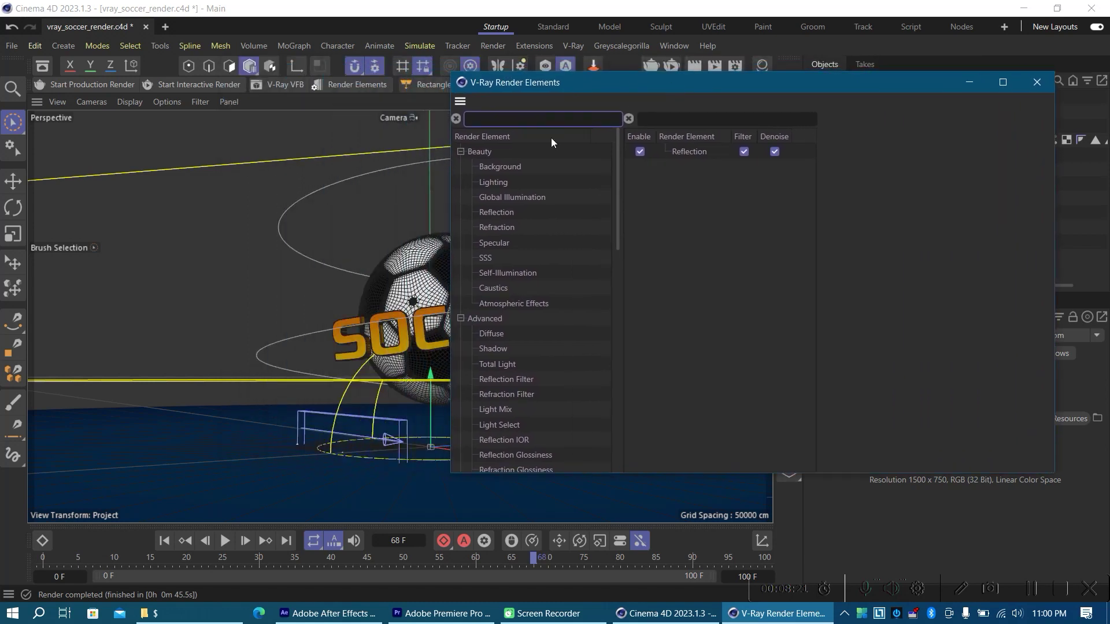
pyautogui.moveTo(678, 86); pyautogui.dragTo(585, 80)
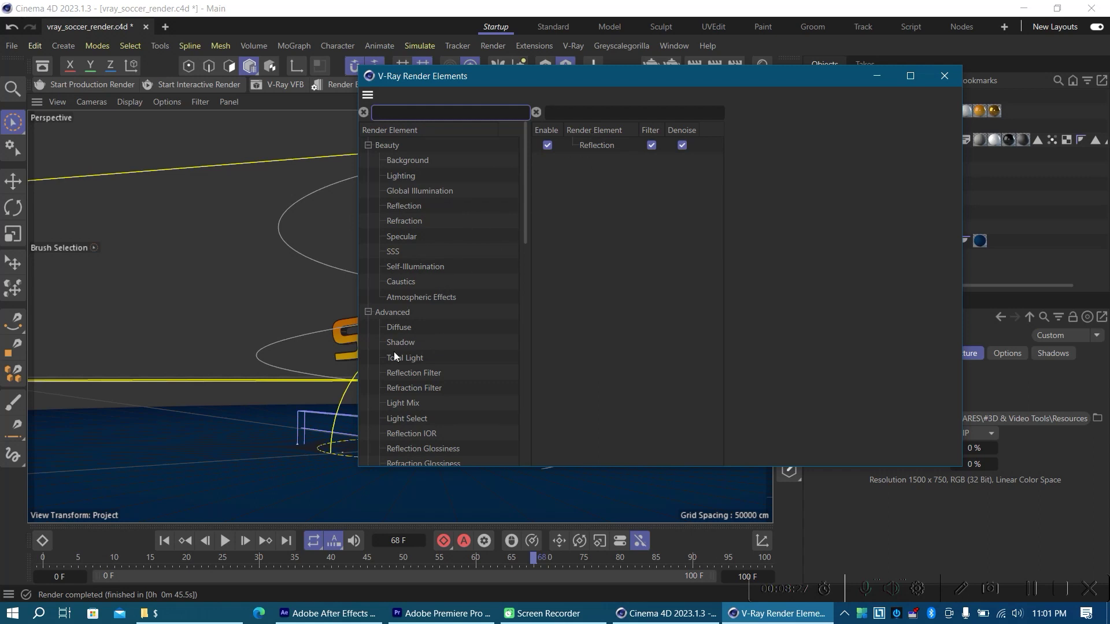
pyautogui.moveTo(429, 387); pyautogui.dragTo(490, 242)
pyautogui.moveTo(398, 208); pyautogui.dragTo(609, 208)
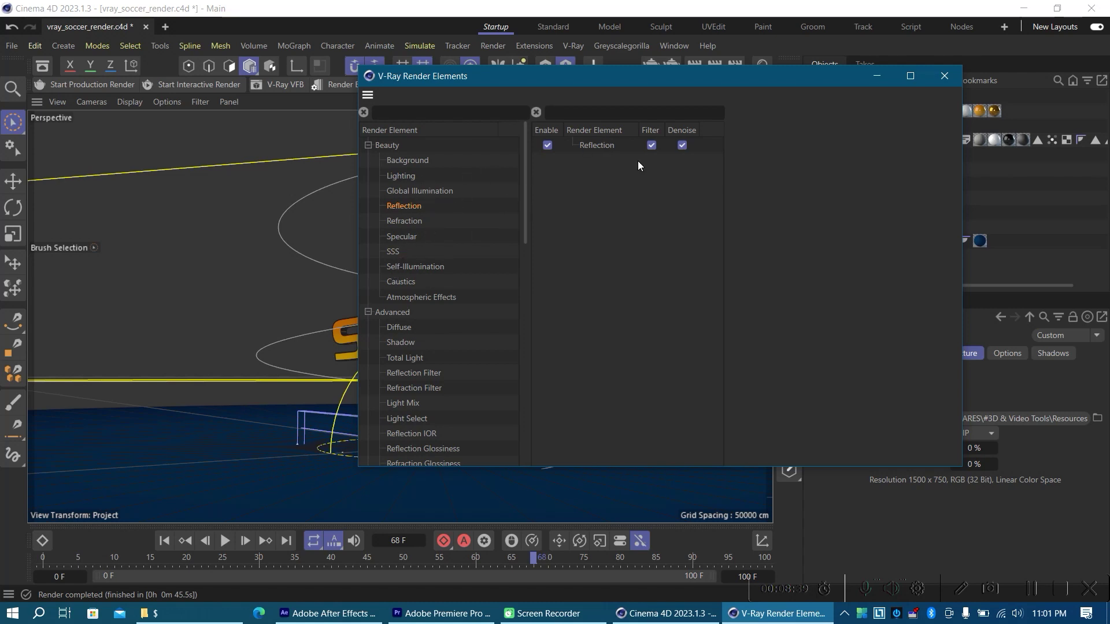
# Look over the Refraction entry and the active Reflection element in the V-Ray Render Elements manager, and close the manager.
pyautogui.moveTo(615, 79); pyautogui.dragTo(633, 80)
pyautogui.moveTo(565, 80); pyautogui.dragTo(674, 83)
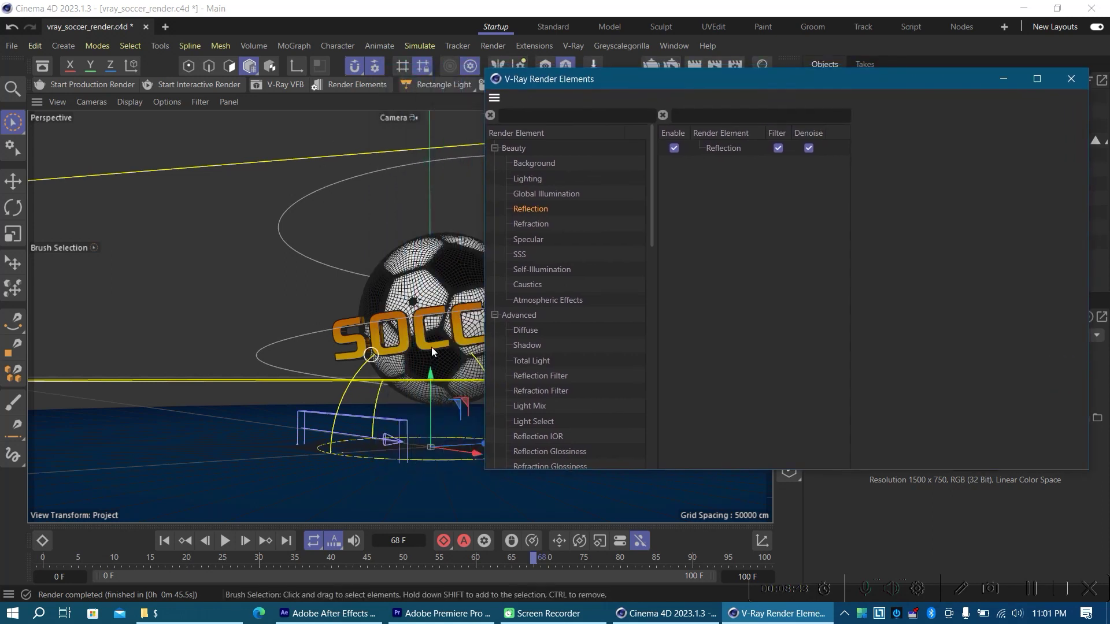
pyautogui.click(532, 223)
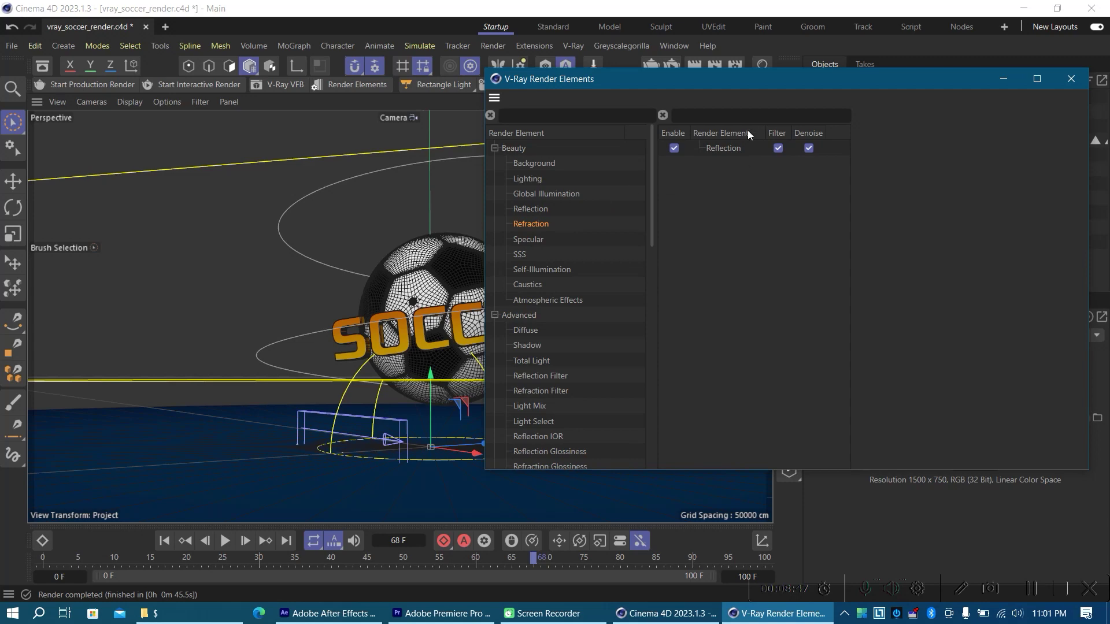
pyautogui.moveTo(747, 85); pyautogui.dragTo(630, 96)
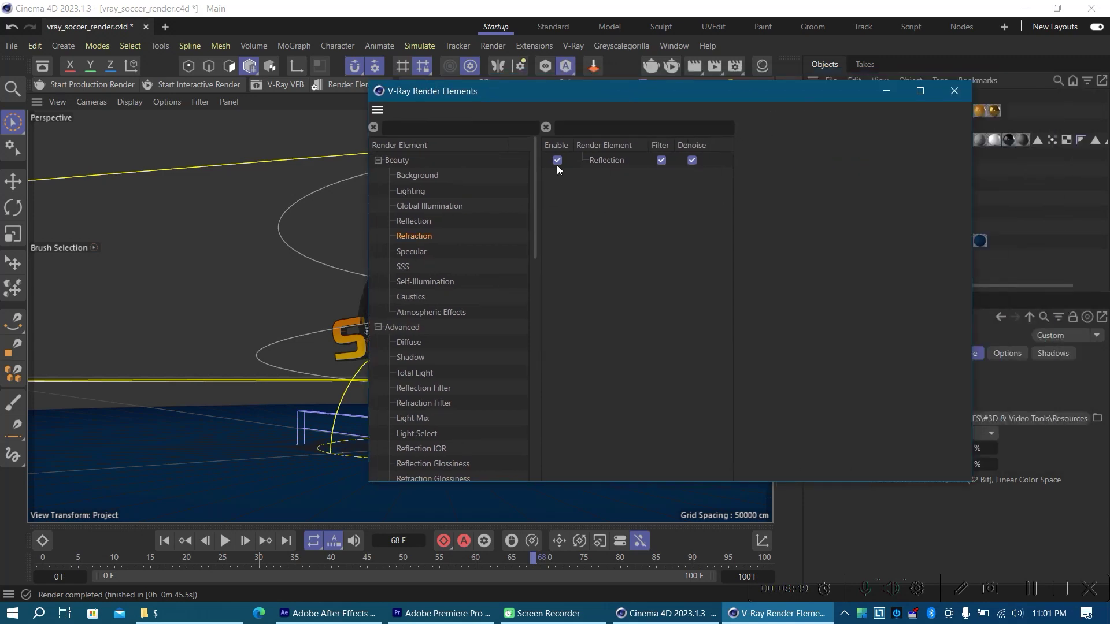
pyautogui.click(962, 90)
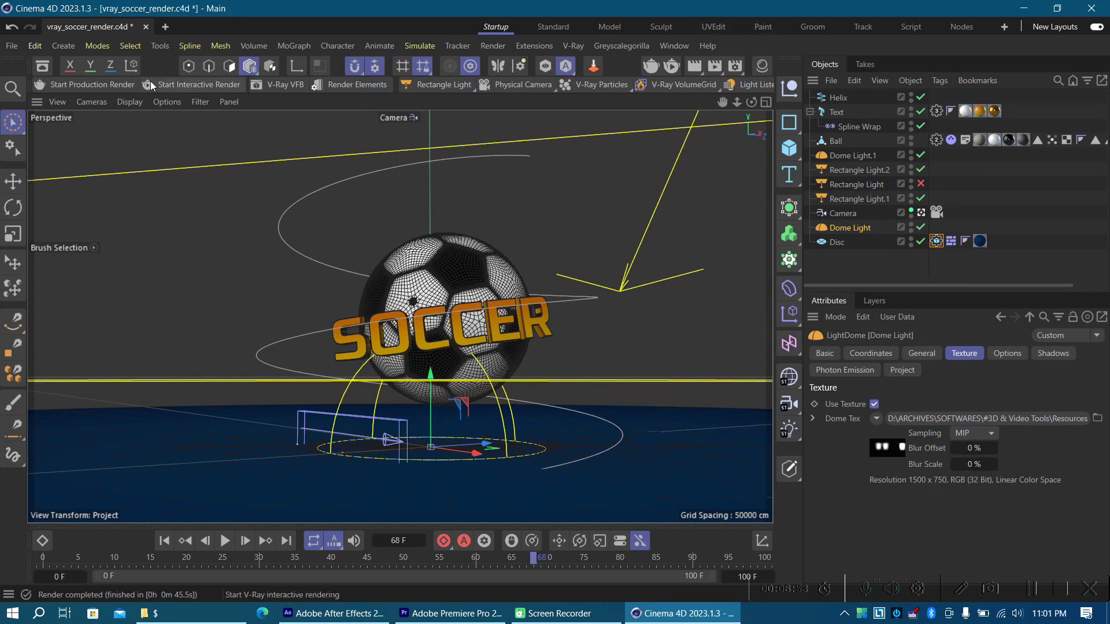
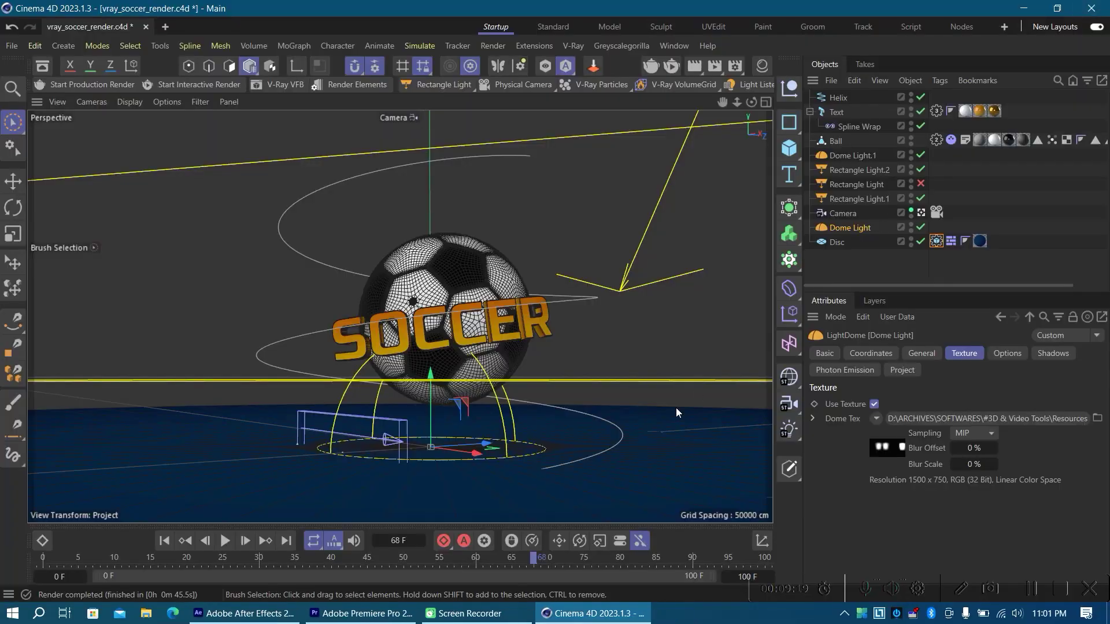
# Switch to After Effects and import the rendered frames starting at test.0001.png as a PNG sequence.
pyautogui.click(238, 614)
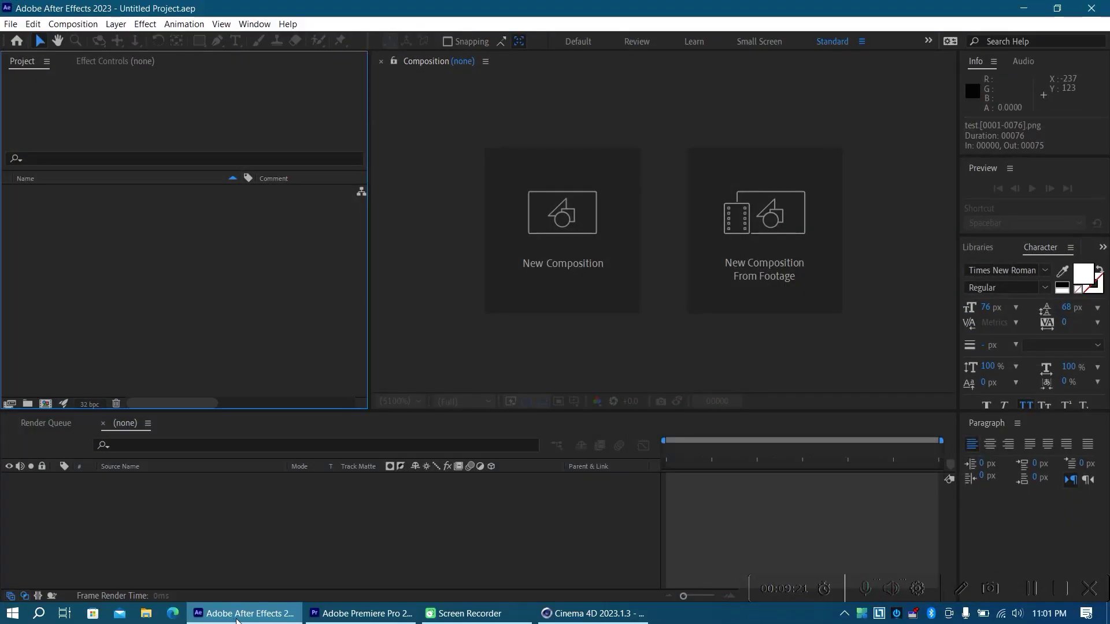
pyautogui.doubleClick(161, 259)
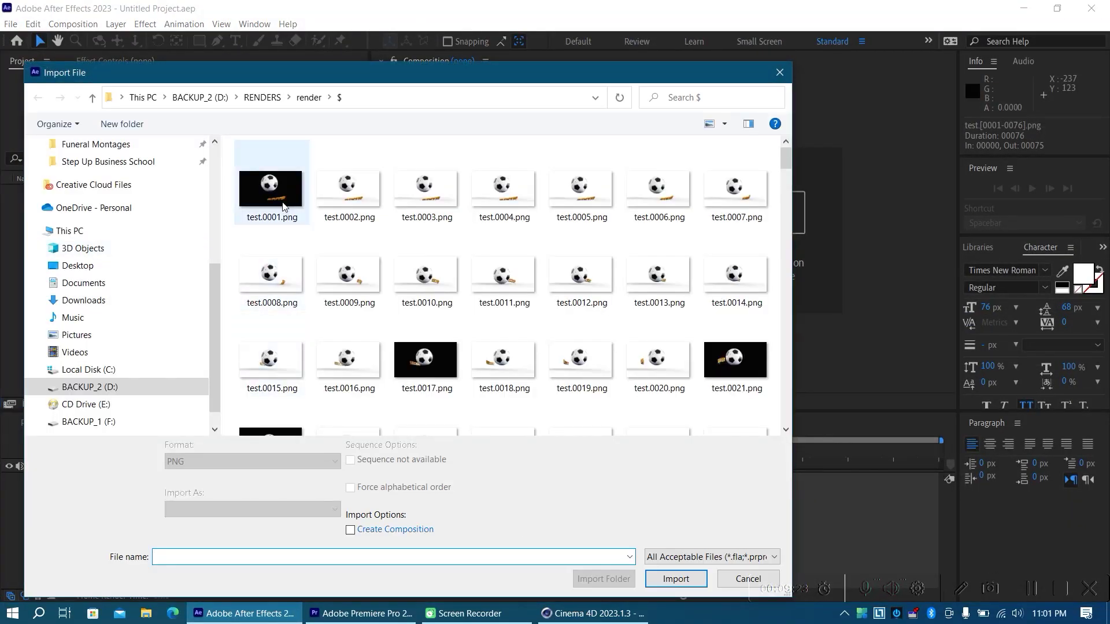
pyautogui.click(283, 201)
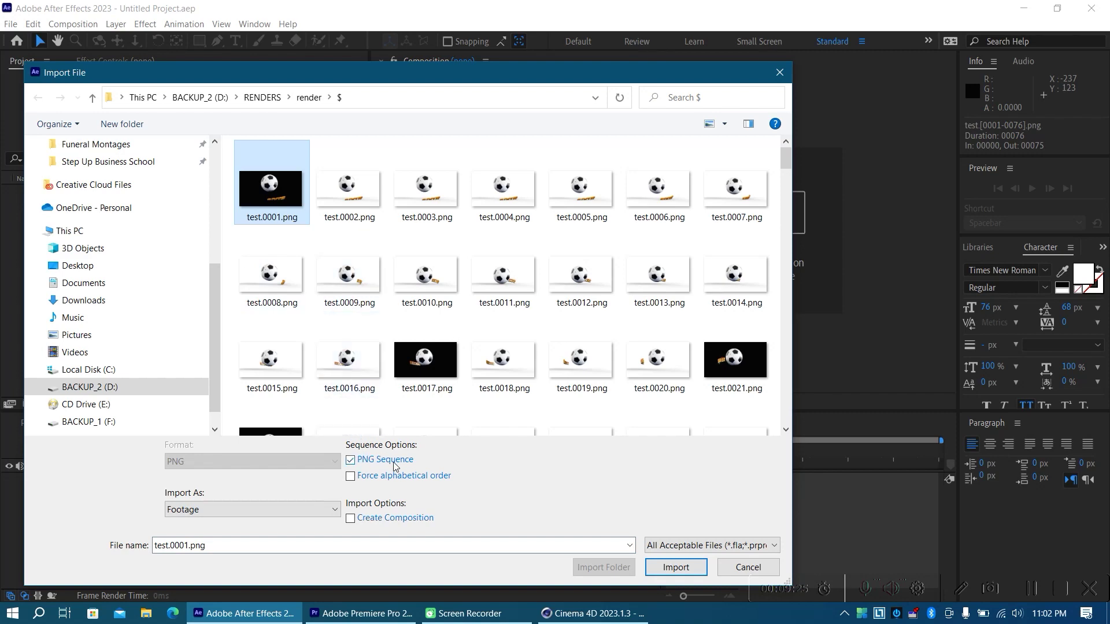
pyautogui.click(654, 565)
# Create a composition from the imported test.[0001-0076].png sequence and scrub through it to frame 42.
pyautogui.moveTo(69, 228); pyautogui.dragTo(45, 405)
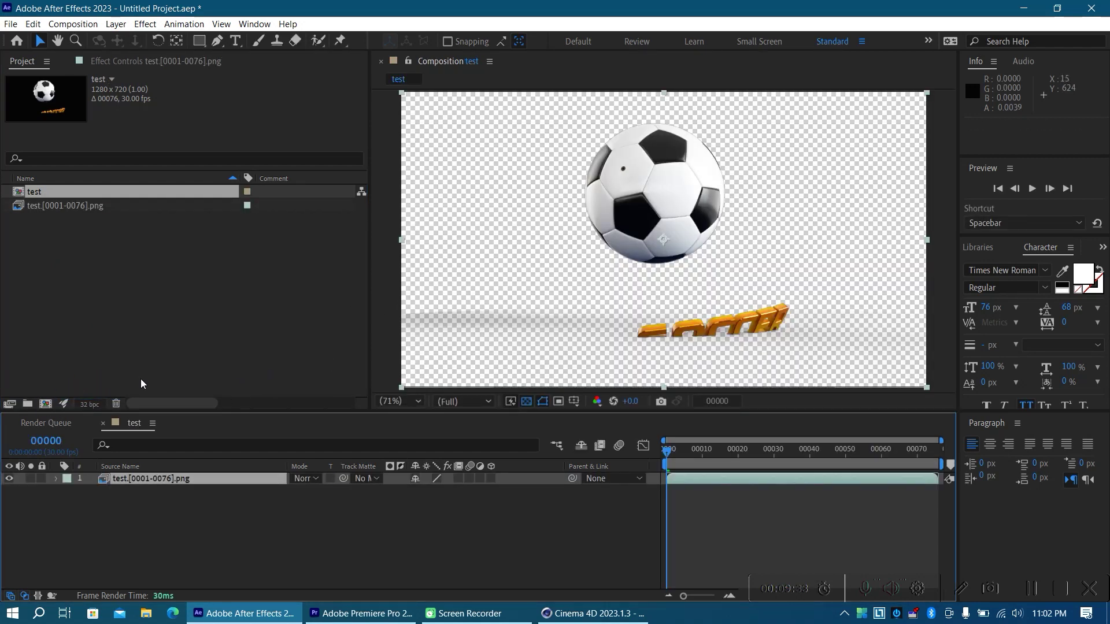
pyautogui.scroll(-2, 692, 280)
pyautogui.moveTo(693, 452); pyautogui.dragTo(817, 460)
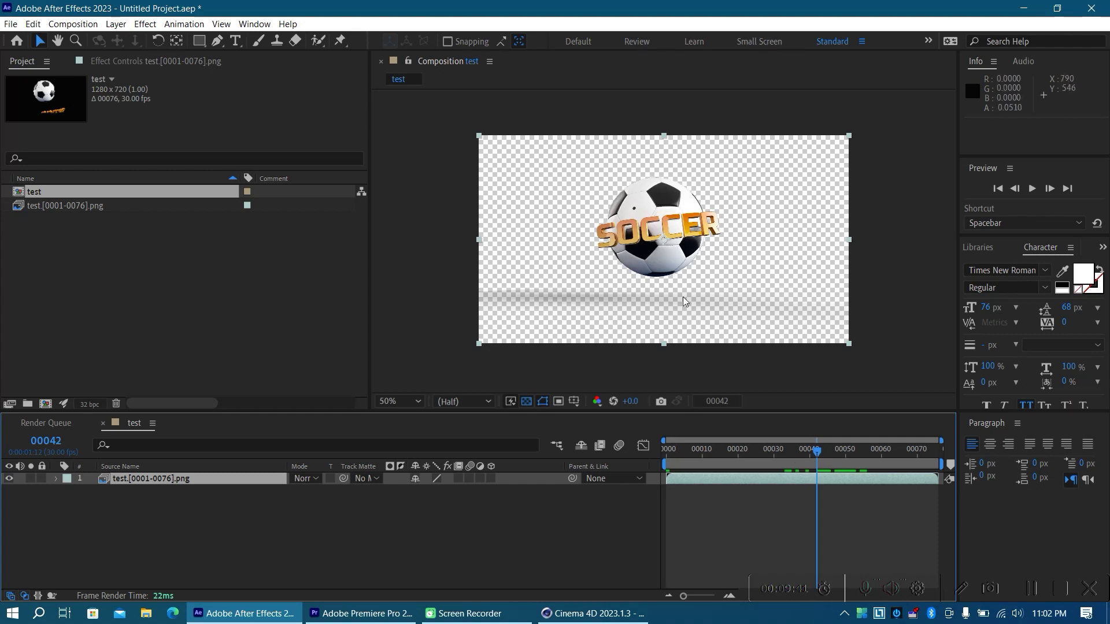
# Add a white solid at composition size and place it beneath the soccer sequence layer.
pyautogui.rightClick(206, 512)
pyautogui.moveTo(300, 362)
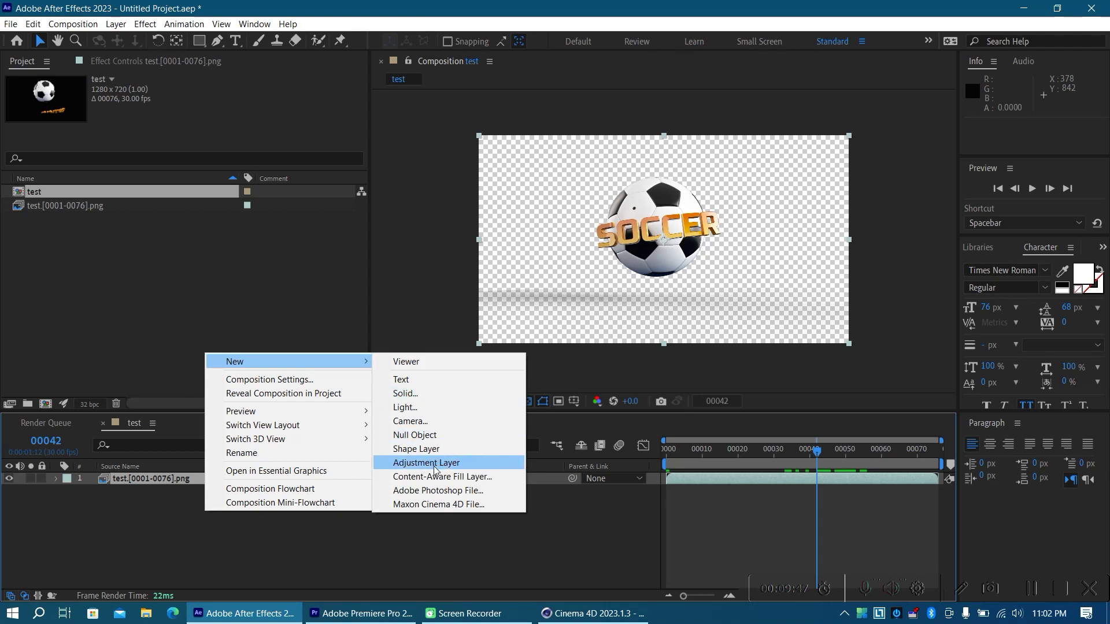
pyautogui.click(428, 396)
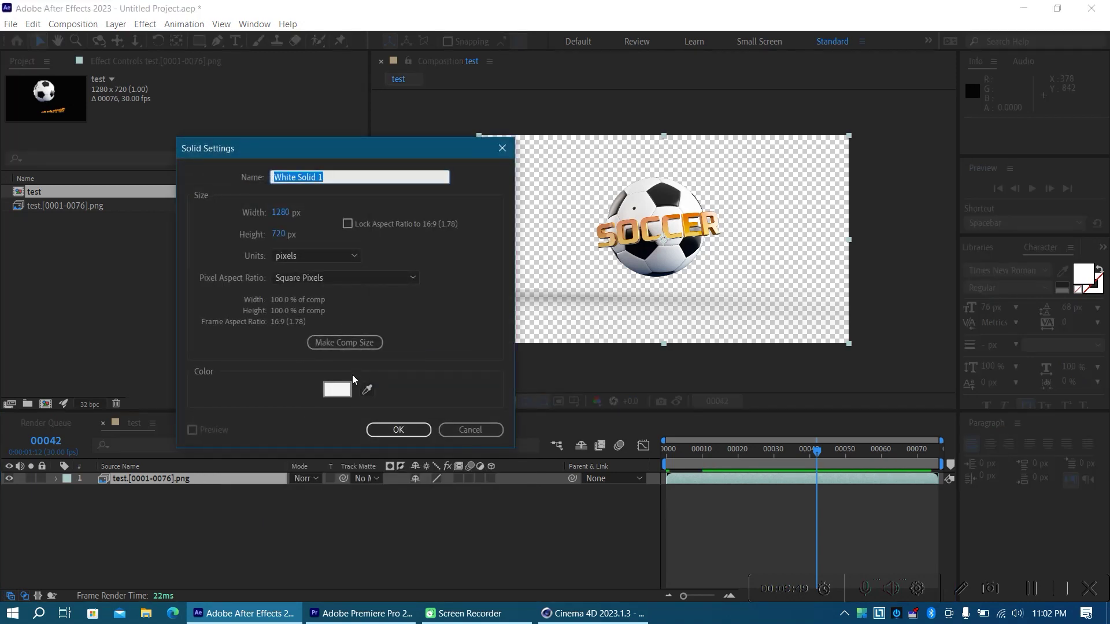
pyautogui.click(355, 345)
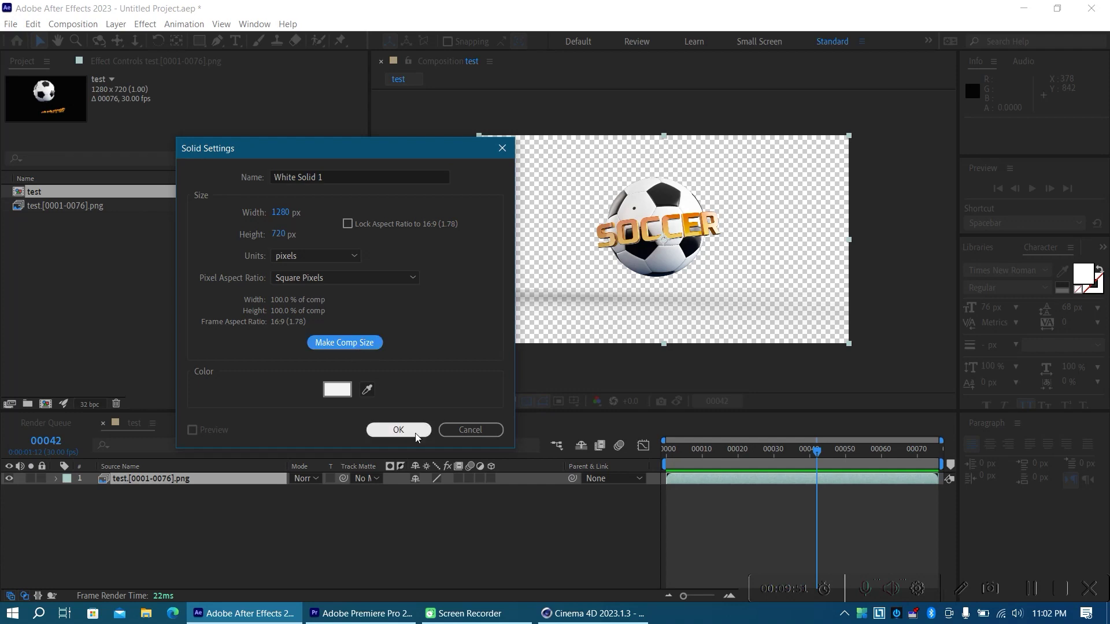
pyautogui.click(415, 433)
pyautogui.moveTo(131, 475); pyautogui.dragTo(135, 500)
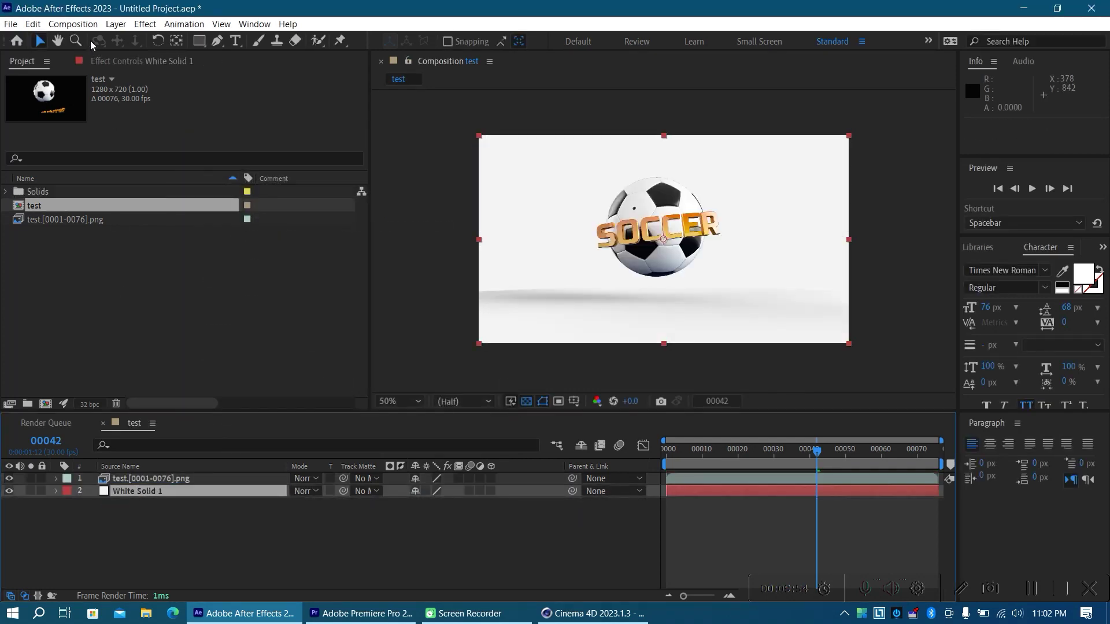
# Apply the Gradient Ramp effect to the white solid.
pyautogui.click(115, 24)
pyautogui.press('Escape')
pyautogui.click(145, 23)
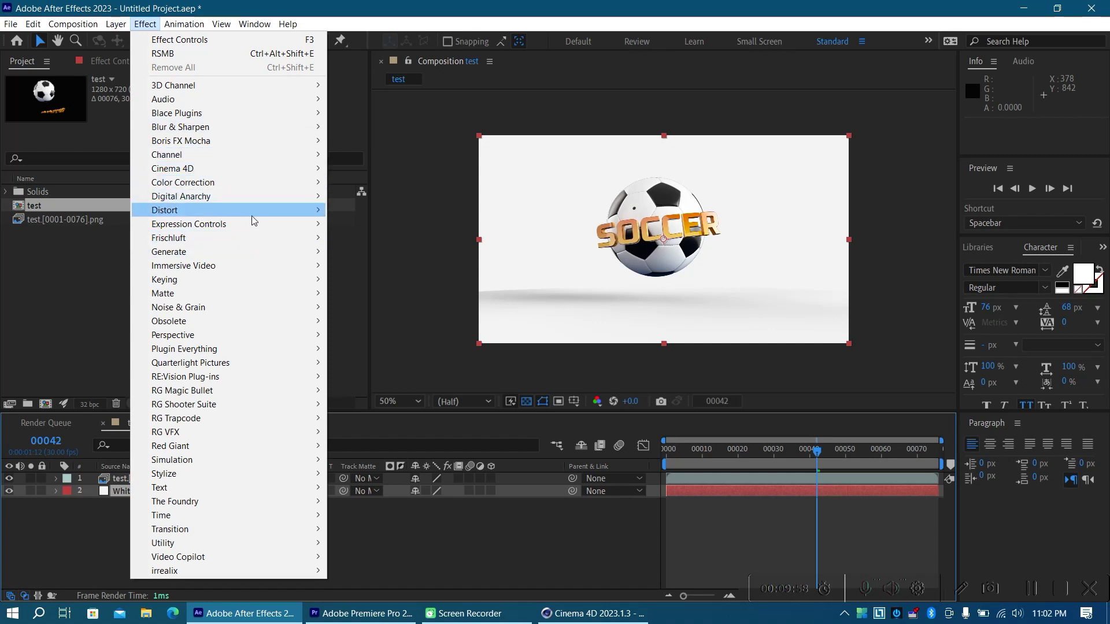
pyautogui.moveTo(254, 249)
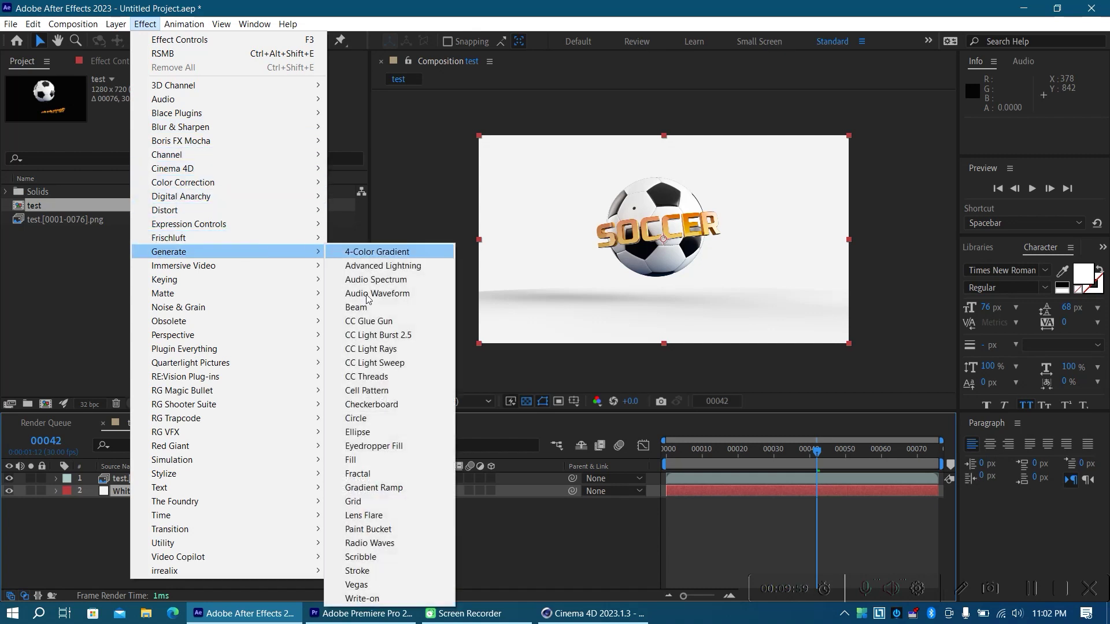
pyautogui.click(368, 487)
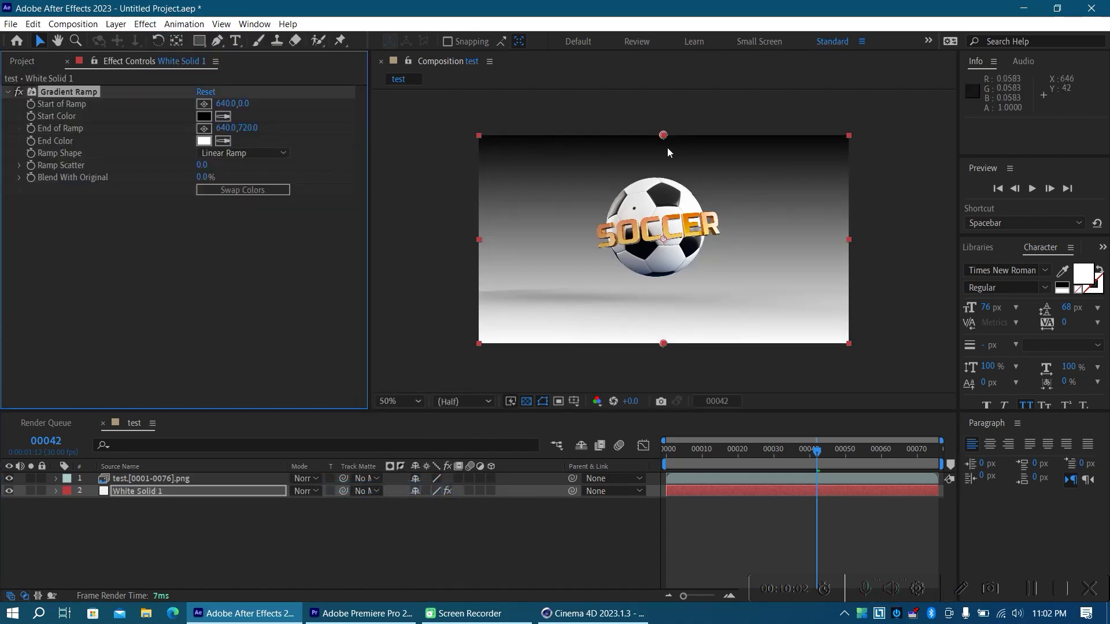
# Swap the gradient ramp's colors, set its end color to the warm gray 98938D, and inspect the composite up close.
pyautogui.click(242, 190)
pyautogui.click(203, 140)
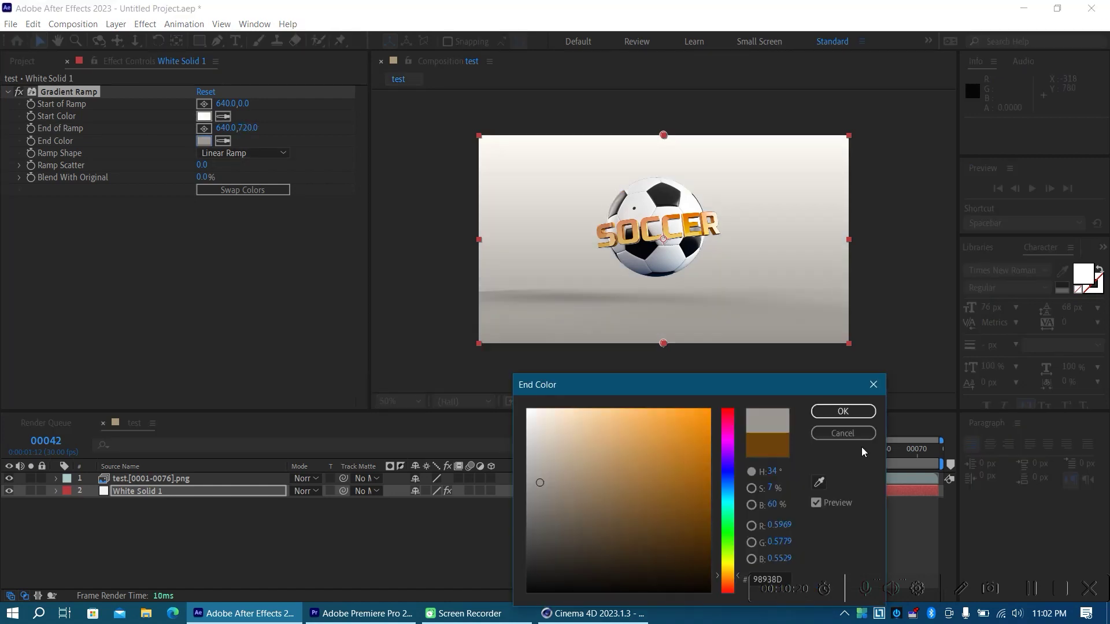
pyautogui.click(843, 411)
pyautogui.click(22, 61)
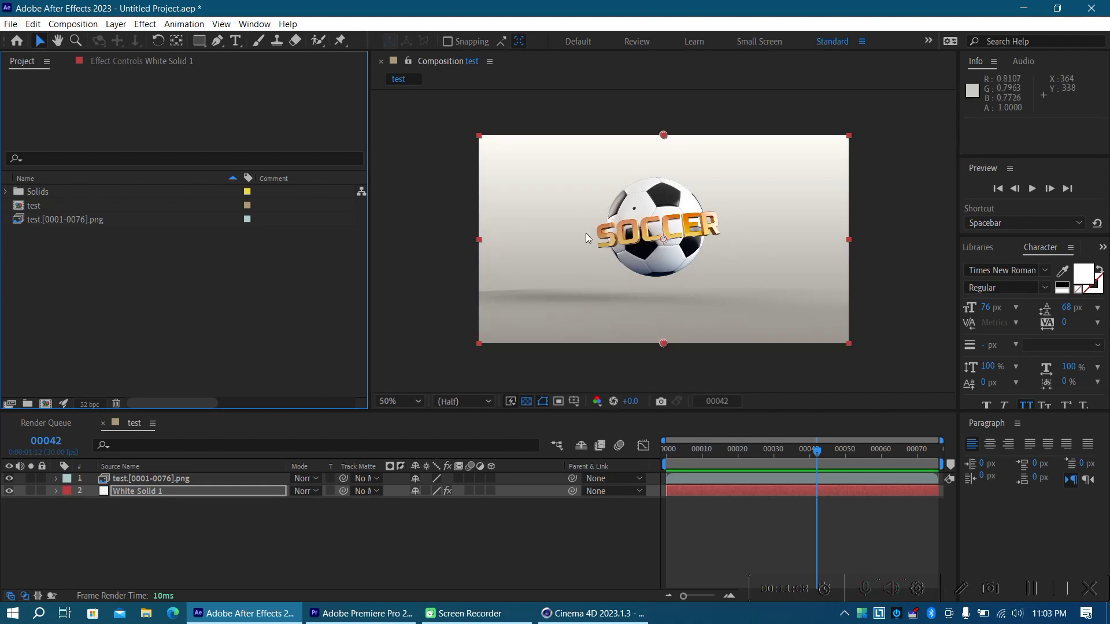
pyautogui.press('.')
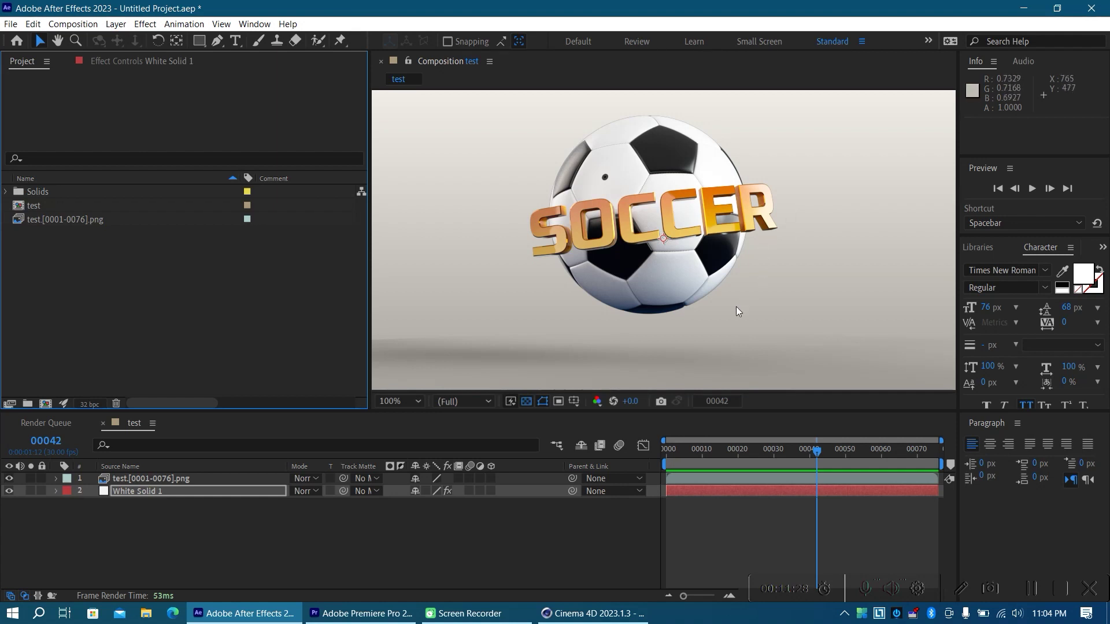
pyautogui.press(',')
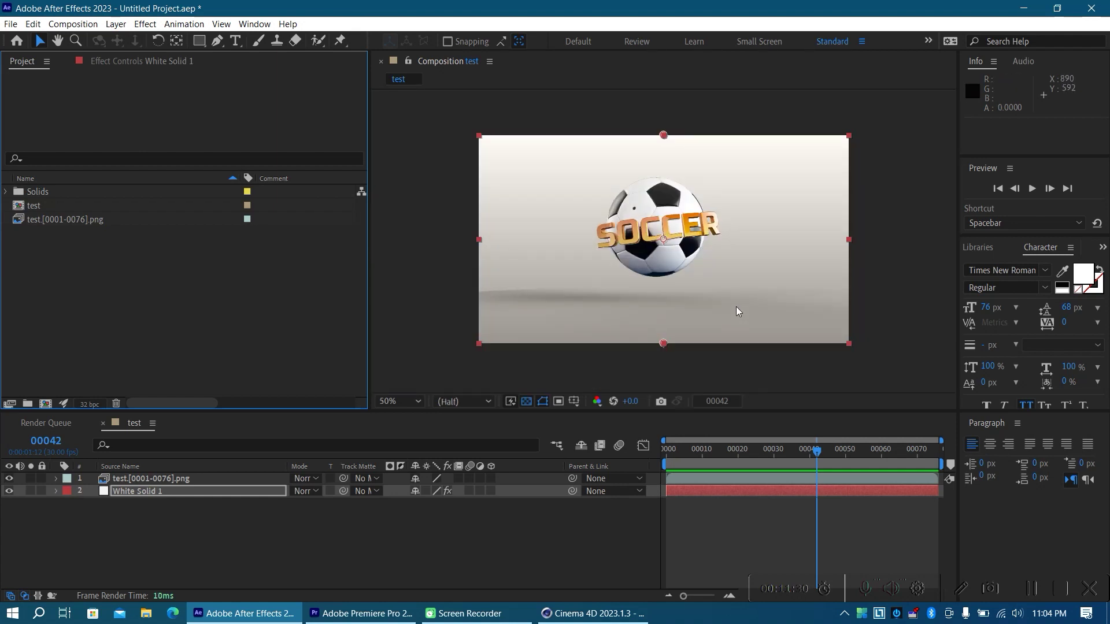